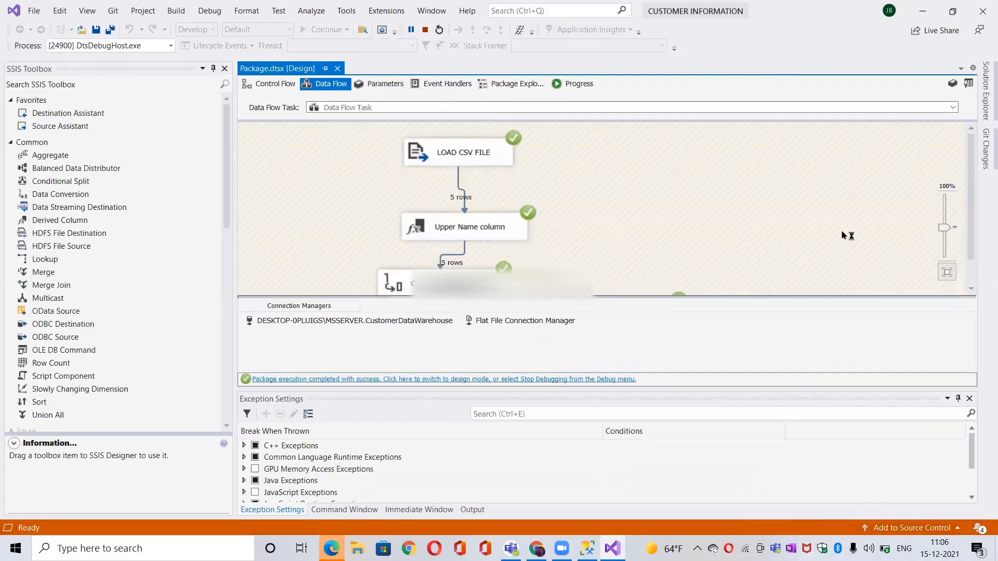
Step: Switch to SQL Server Management Studio and run only the SELECT TOP (1000) query on the CustomerData table
scroll(954, 265, down, 1)
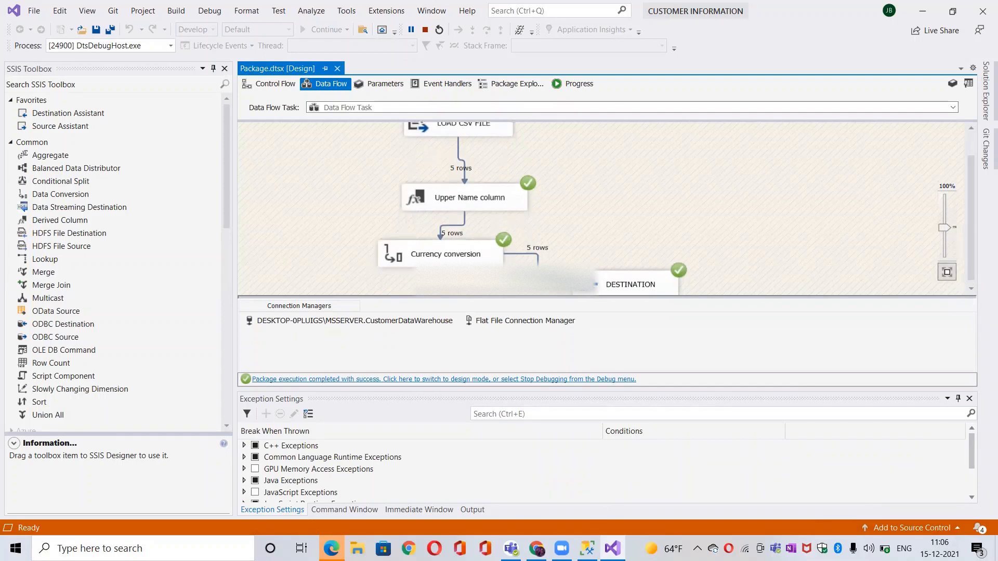
key(alt+Tab)
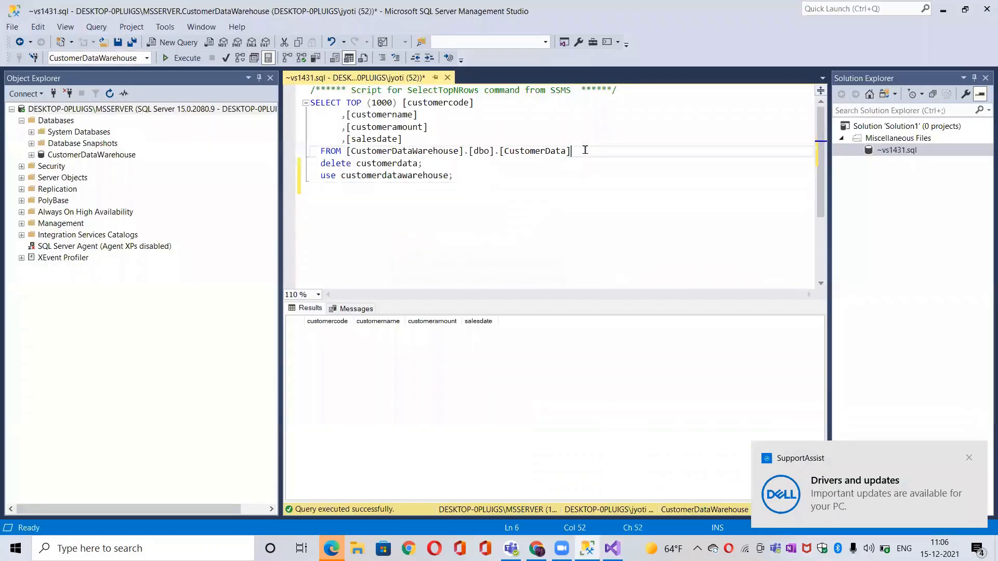
drag(572, 151, 308, 103)
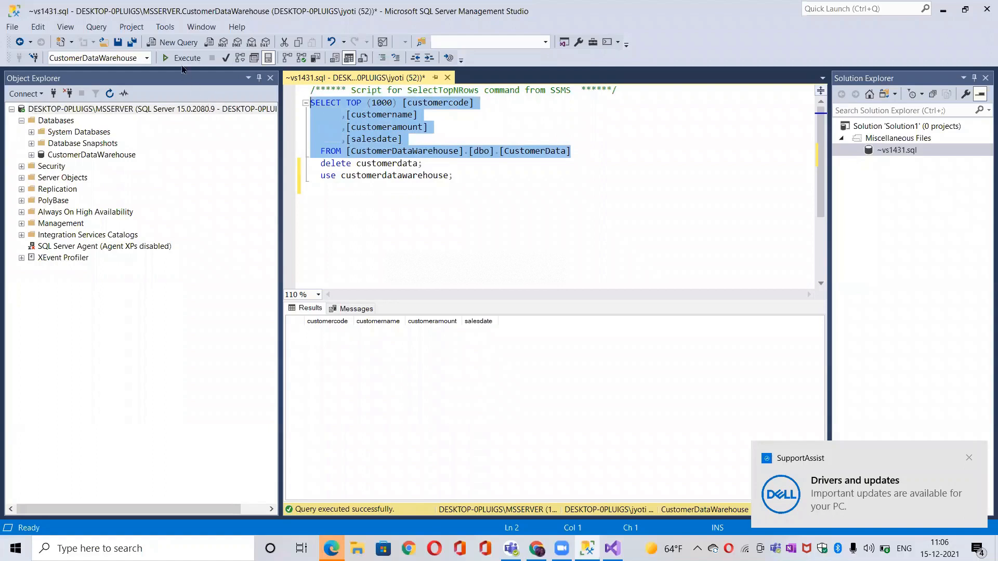
click(182, 58)
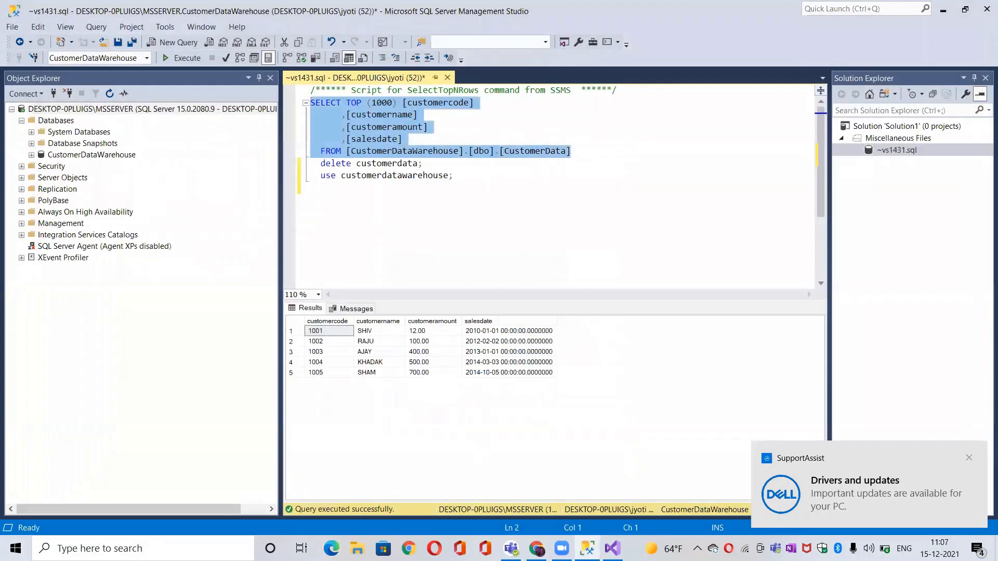
Step: Open the Customer_data text file from the OneDrive MSBI folder and dismiss the SupportAssist notification
click(357, 548)
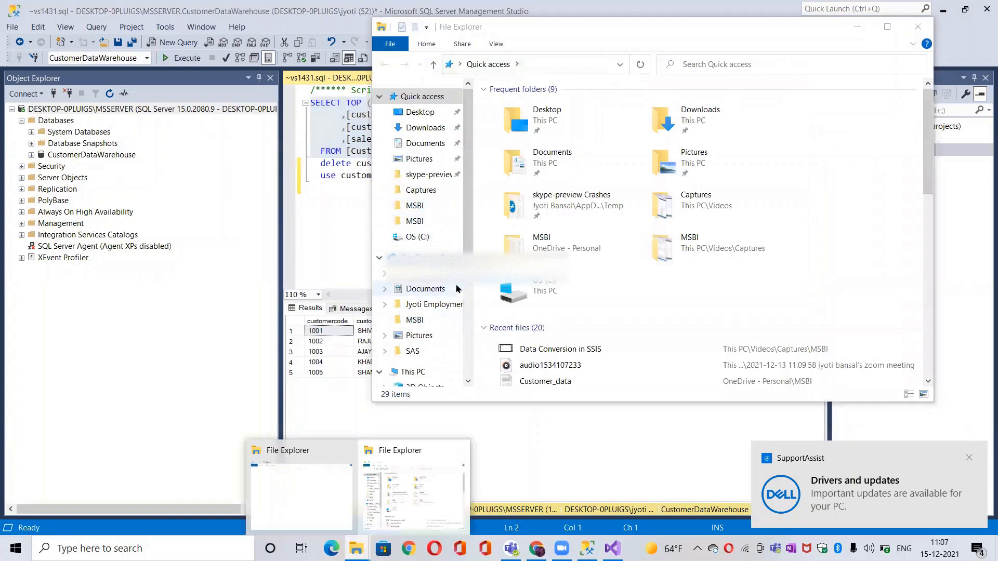
click(412, 319)
double_click(535, 107)
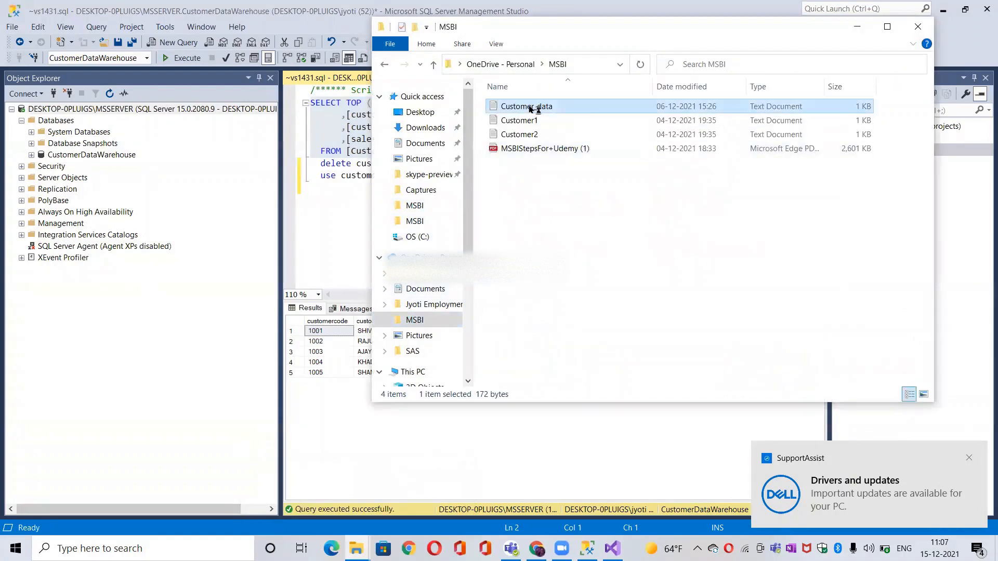
click(905, 29)
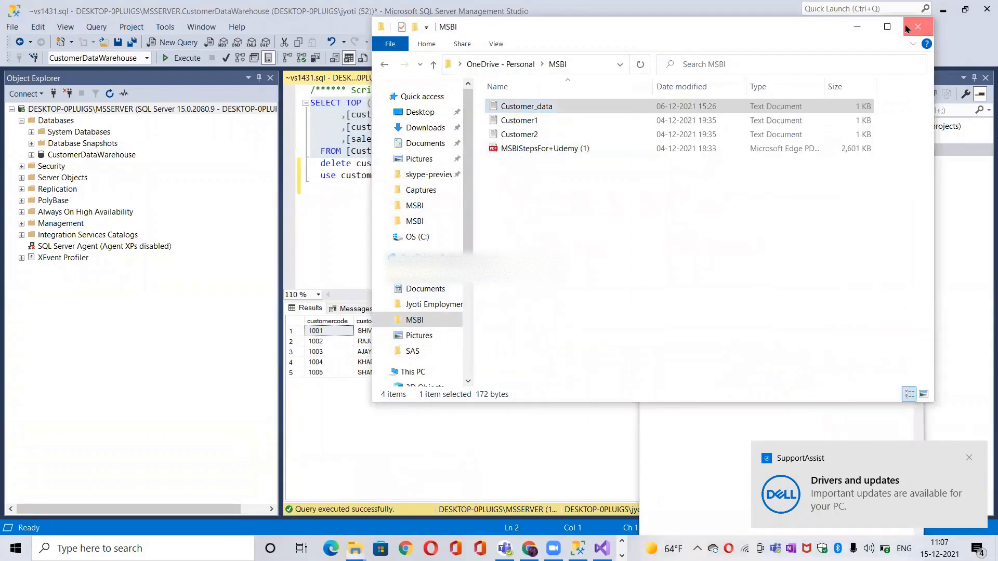
click(969, 458)
click(778, 186)
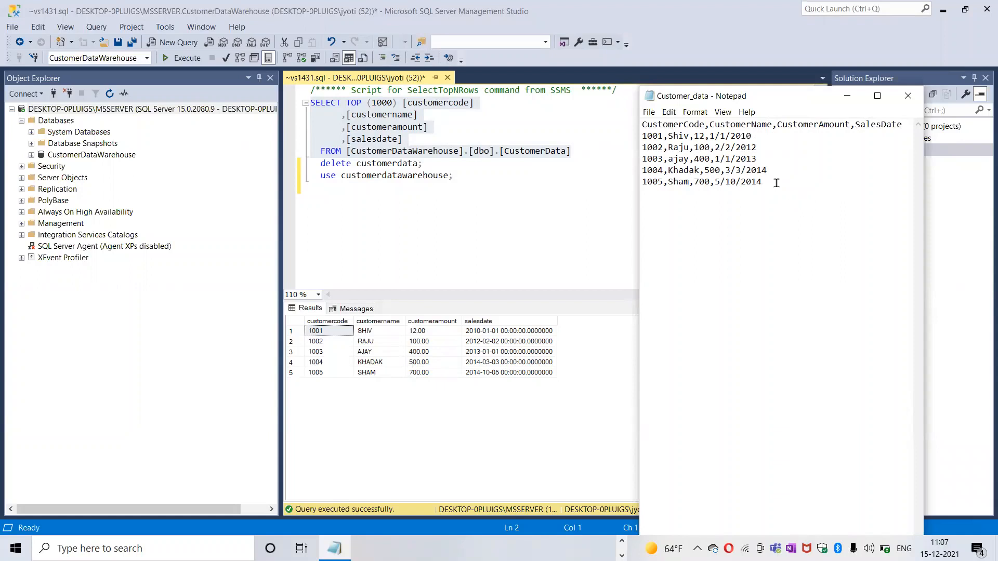
Step: Copy the last record of the Customer_data file and paste it twice as new lines at the end
drag(776, 183, 641, 181)
key(ctrl+c)
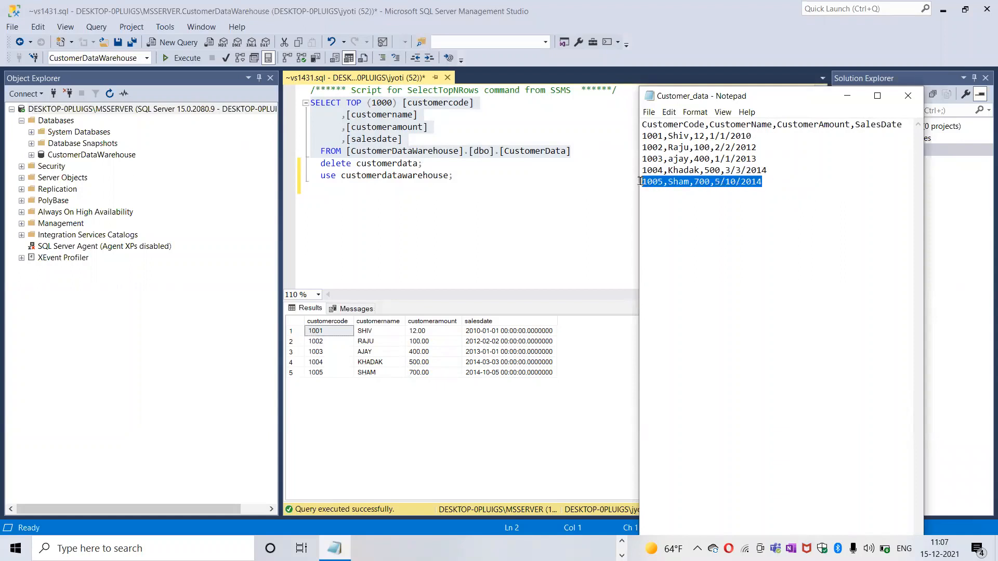
click(700, 191)
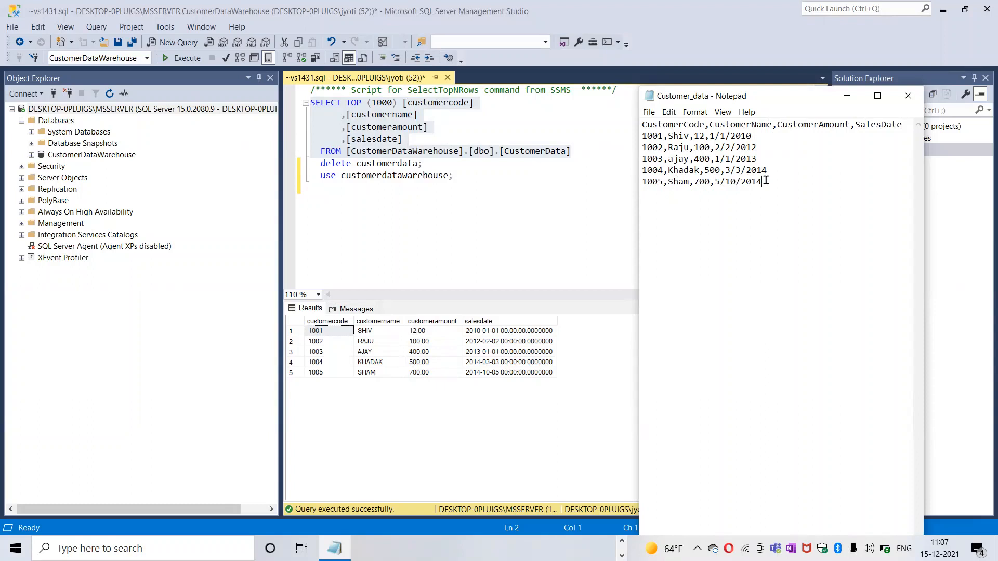
key(Return)
key(ctrl+v)
key(ctrl+v)
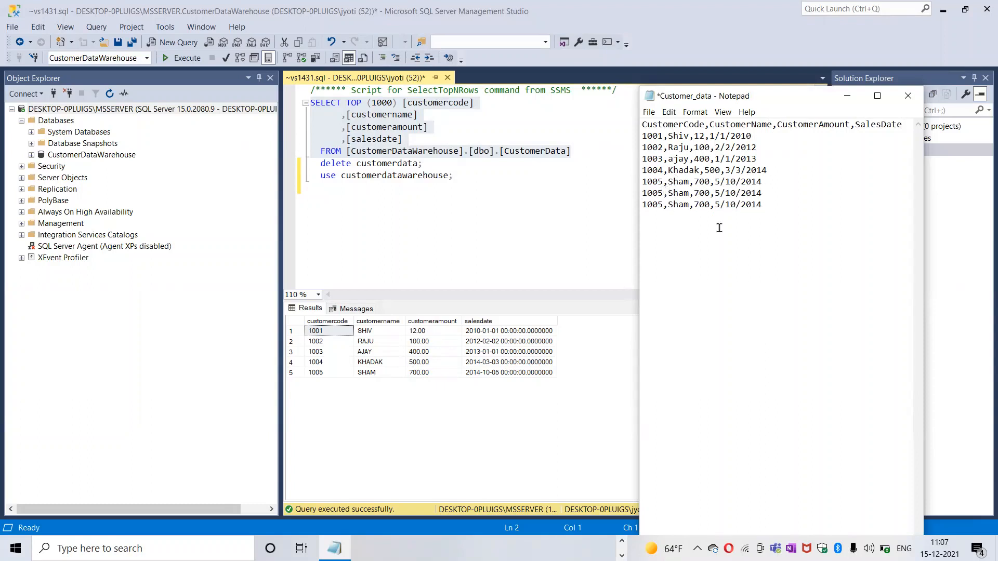
Step: Give the two pasted records their own unique customer codes and alter their customer names
key(BackSpace)
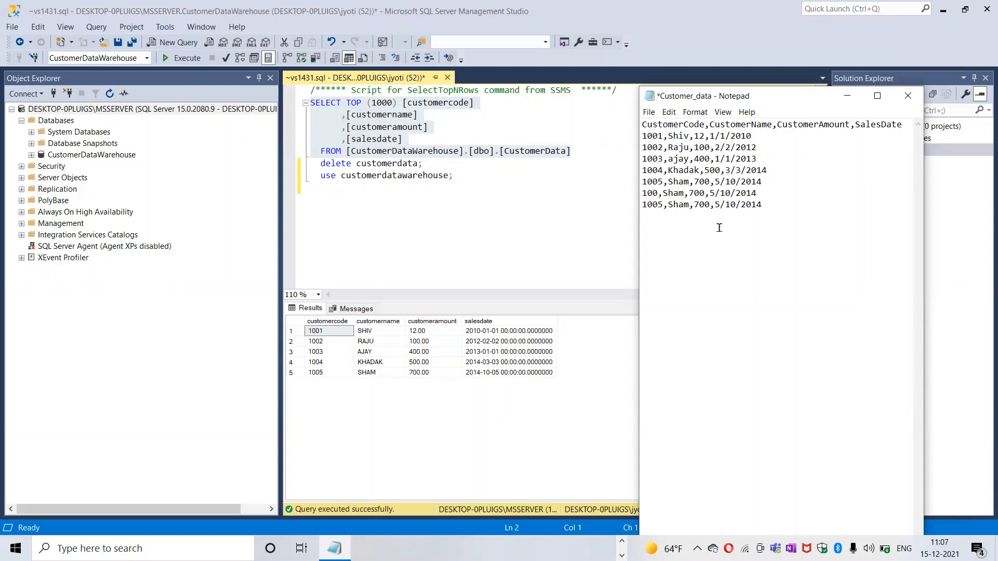
text(70)
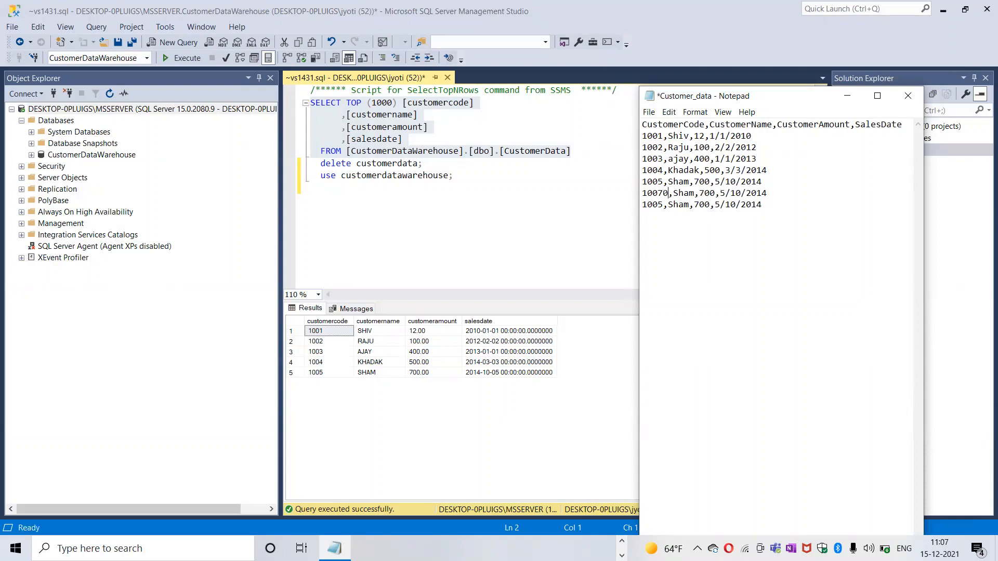
key(BackSpace)
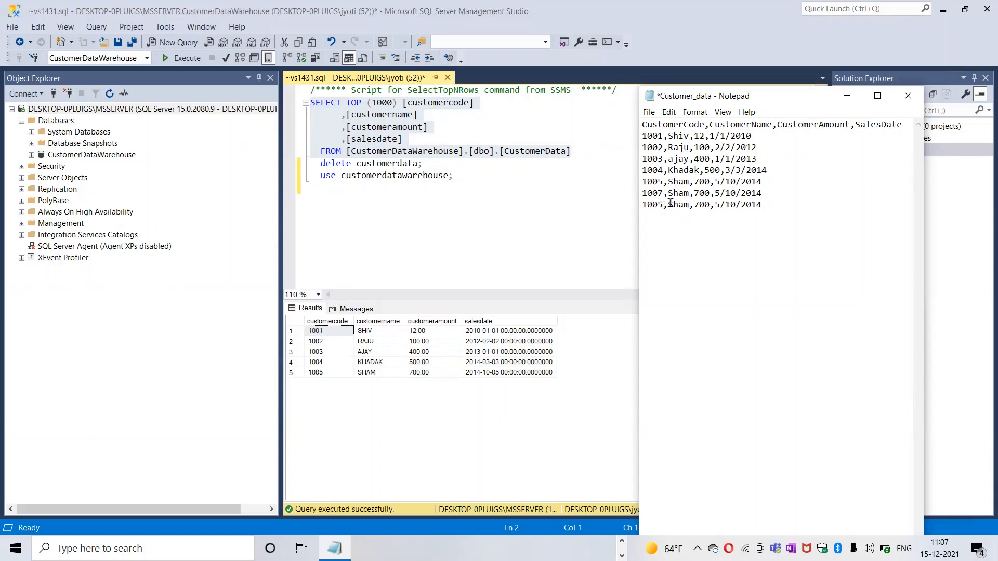
key(BackSpace)
text(7)
key(BackSpace)
text(6)
key(BackSpace)
text(y)
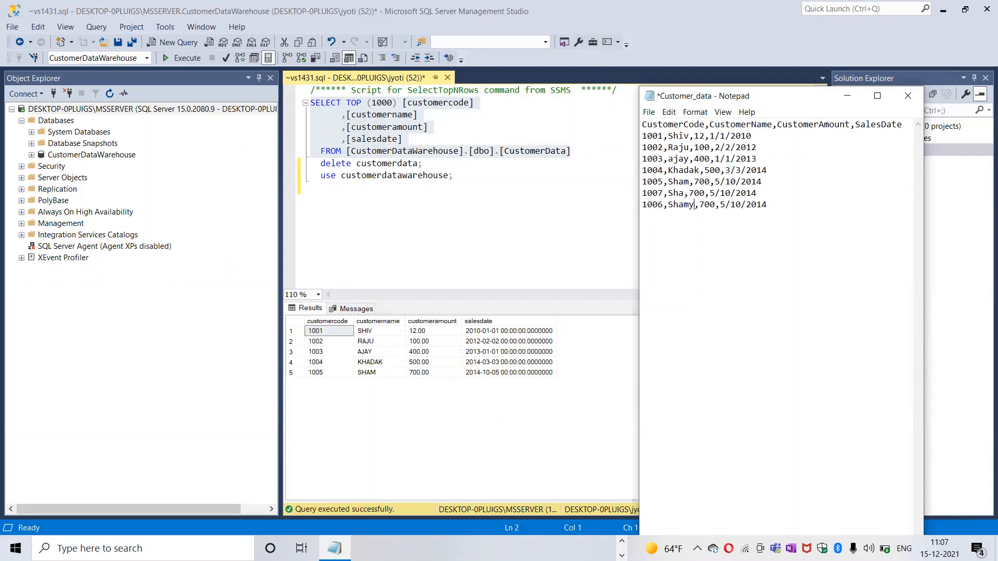
Step: Set the customer amounts of the two new records to -100 and 0 respectively
click(708, 192)
key(BackSpace)
key(BackSpace)
key(BackSpace)
key(BackSpace)
text(-0)
key(BackSpace)
key(BackSpace)
key(BackSpace)
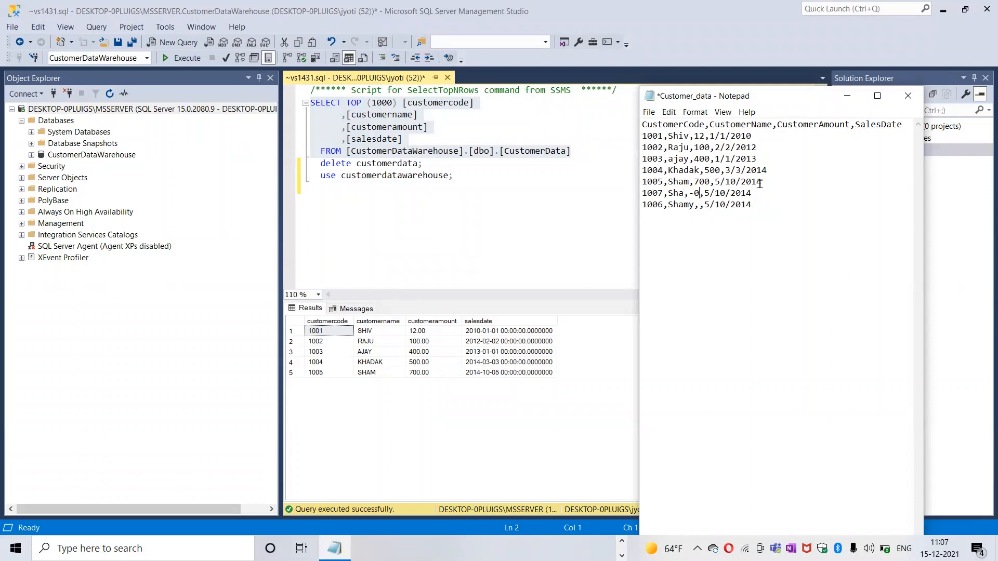
key(BackSpace)
text(100)
text(0)
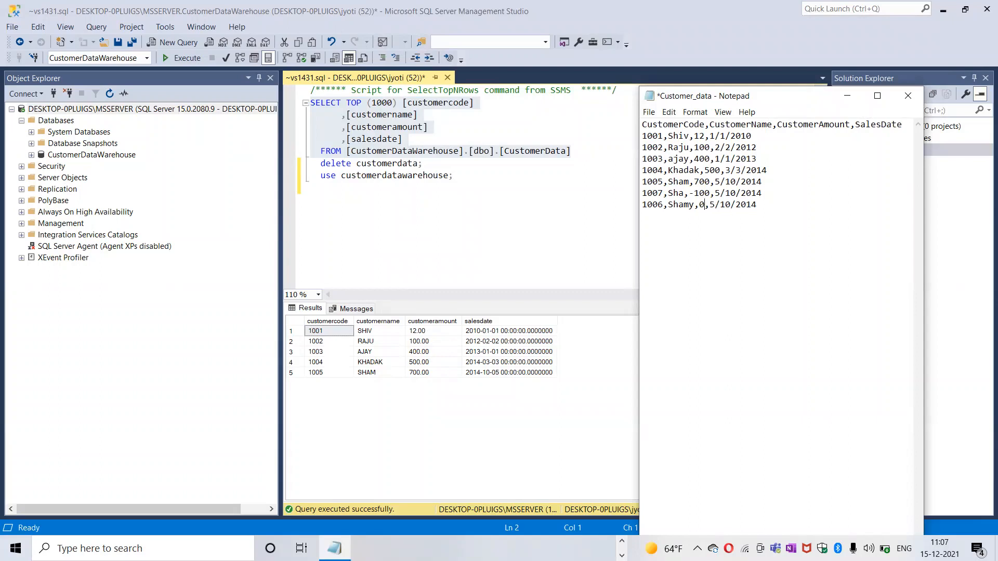
Step: Set the sales dates of the two new records to 5/10/2017 and 5/10/2018, and save the file
click(769, 190)
text(7)
key(Down)
text(8)
key(ctrl+s)
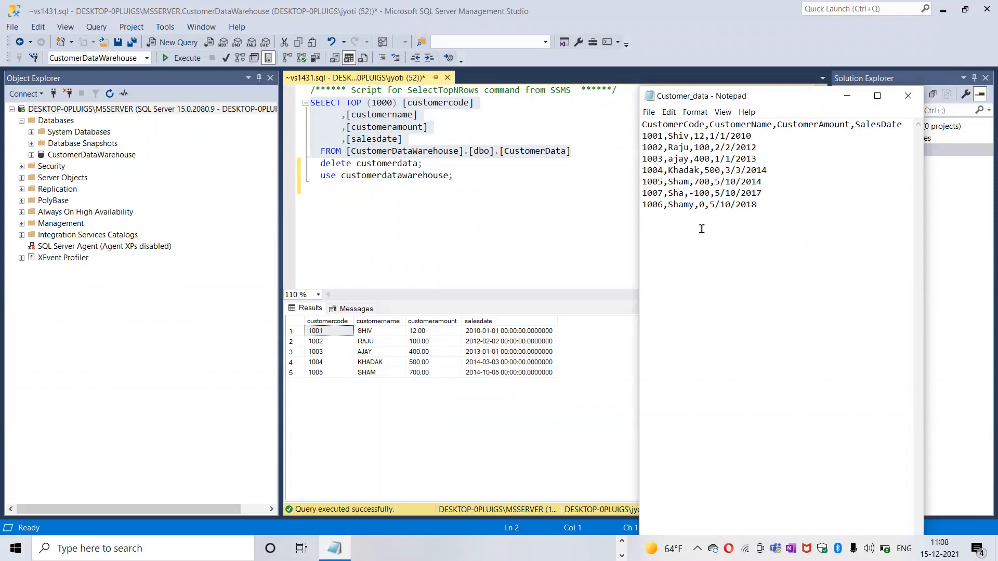
click(651, 120)
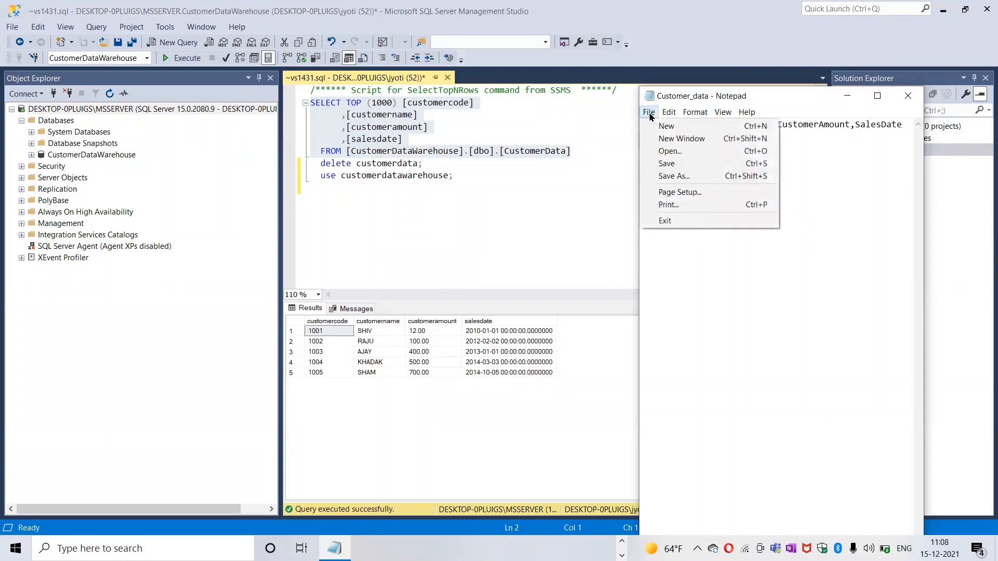
click(670, 161)
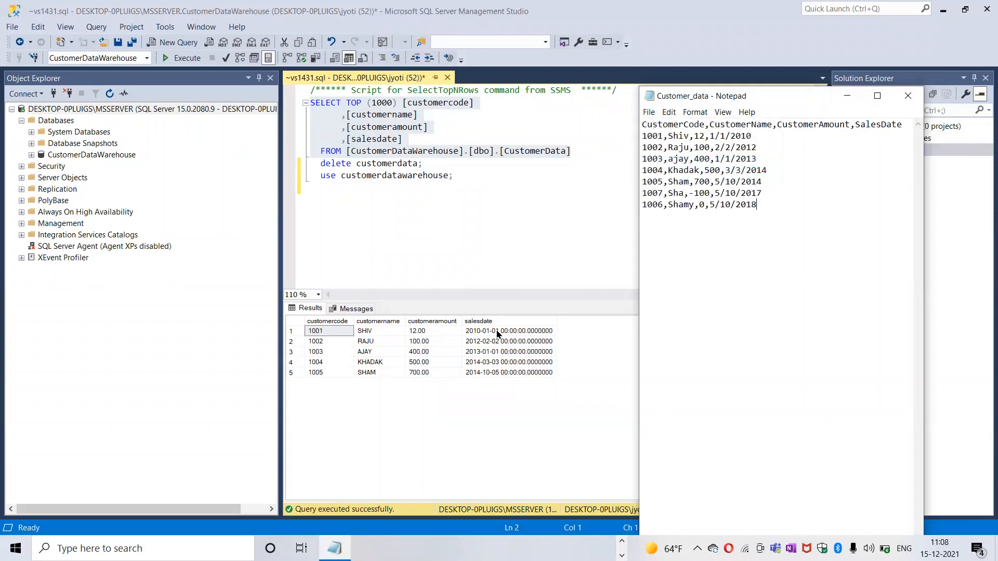
Step: Switch to the SSIS package in Visual Studio, stop the current debug session and run the package again
click(525, 391)
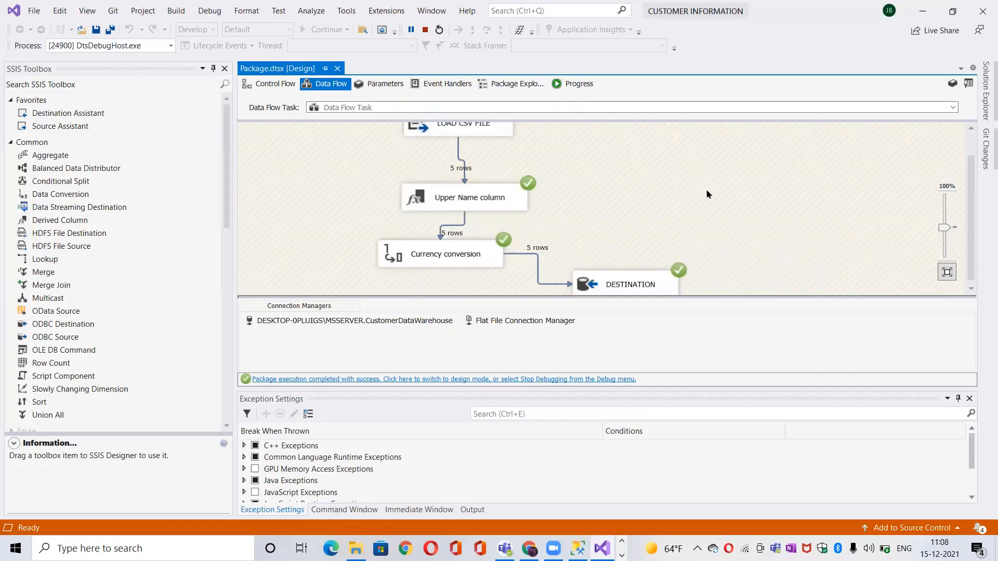
click(423, 30)
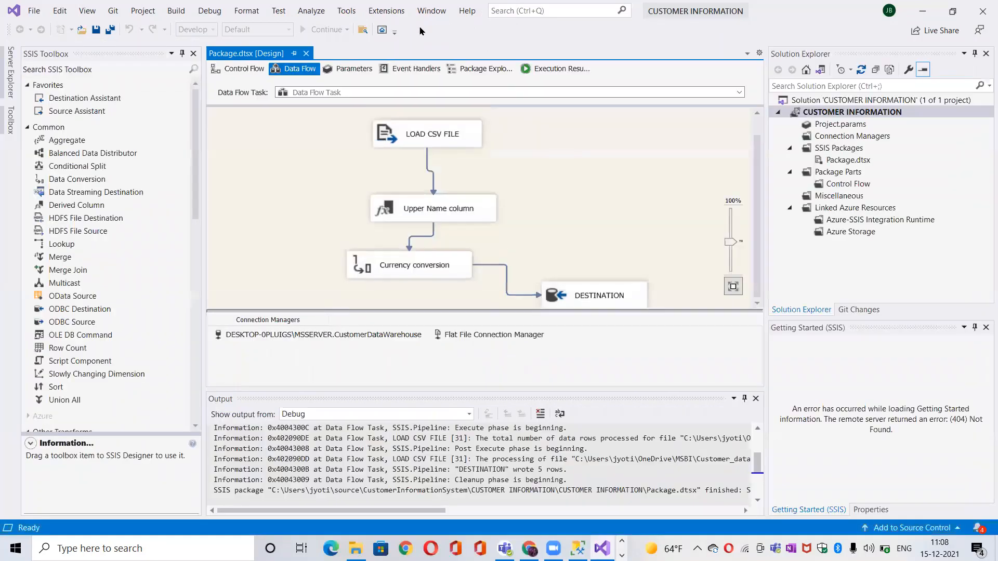
click(312, 30)
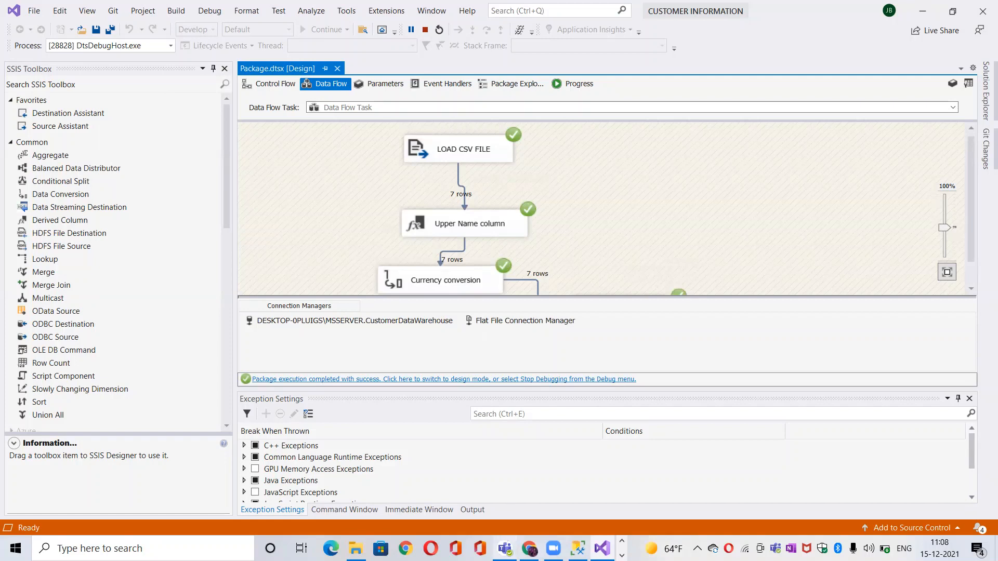
Step: Switch to SQL Server Management Studio and run only the "delete customerdata;" statement to empty the table
click(577, 548)
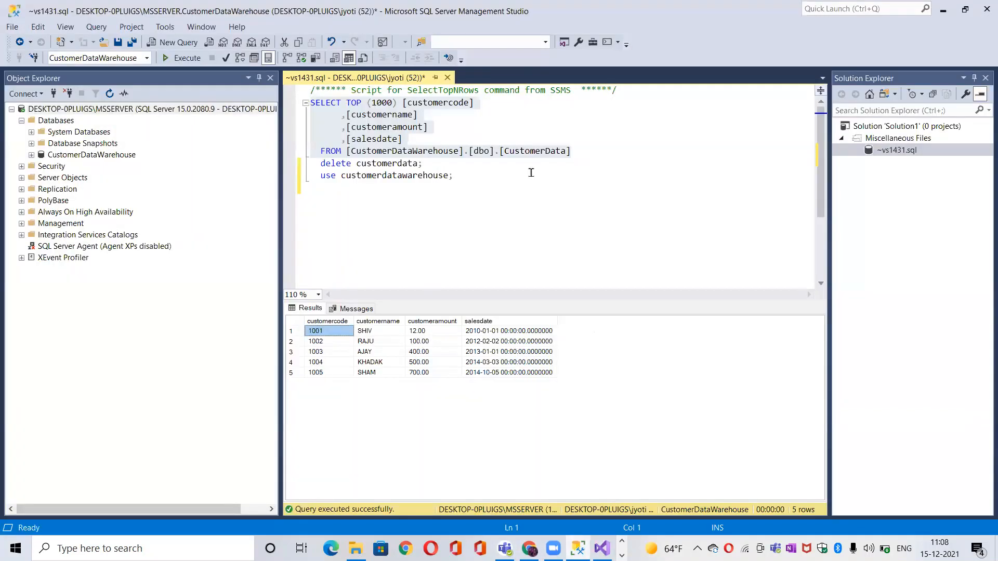
drag(423, 163, 311, 163)
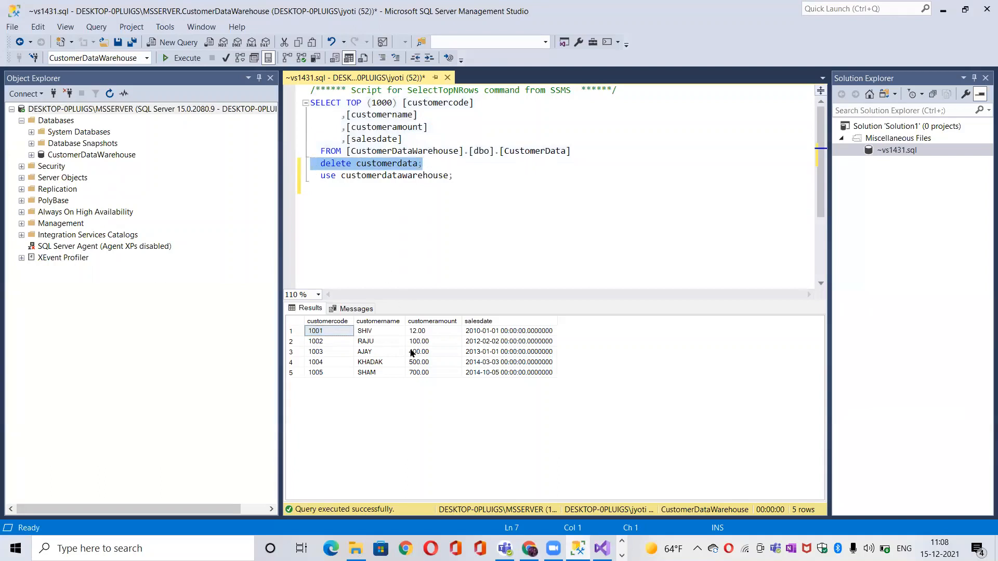
click(179, 58)
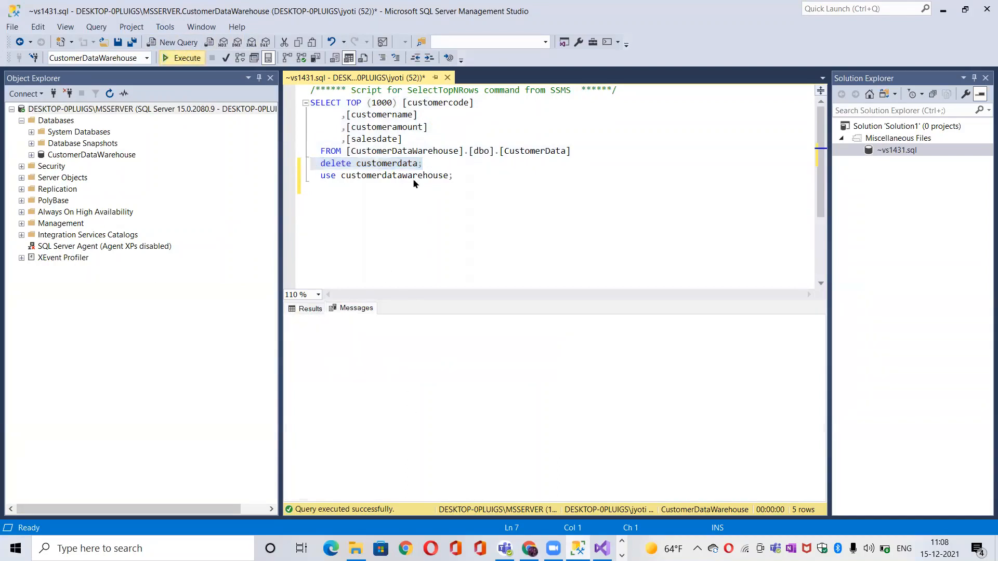
click(526, 208)
Step: Run only the SELECT TOP (1000) query to check the CustomerData table after the deletion
drag(599, 149, 310, 102)
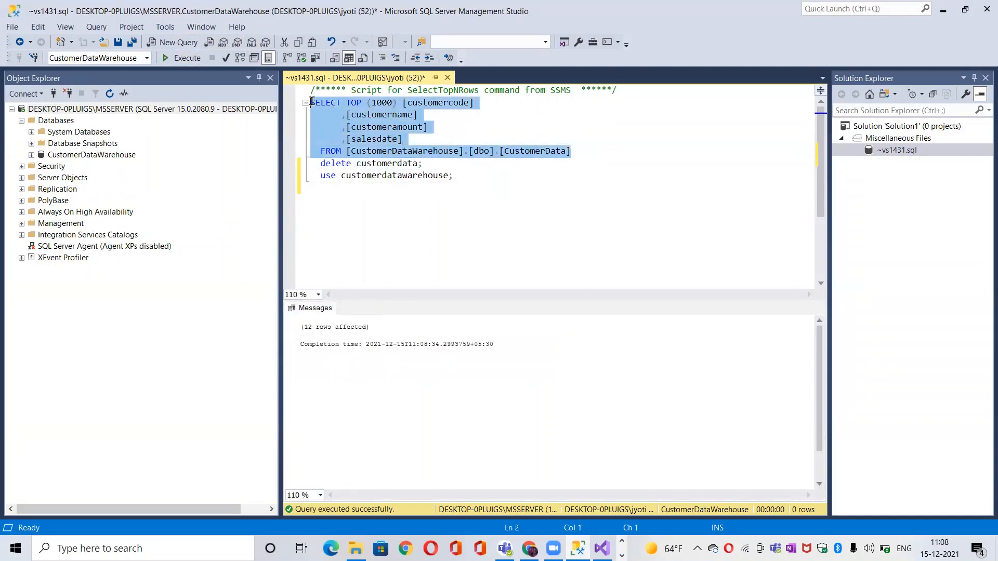
click(178, 58)
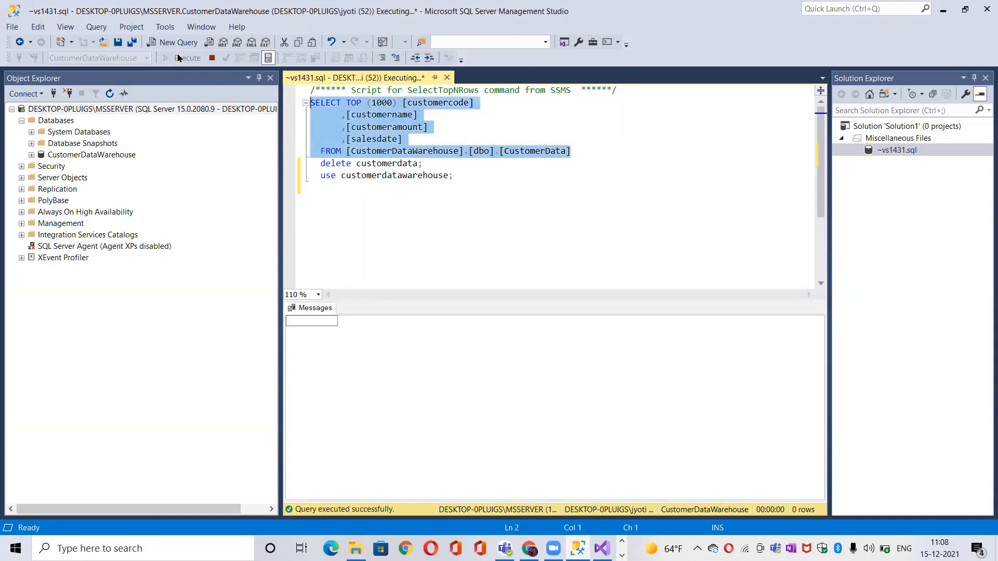
click(552, 224)
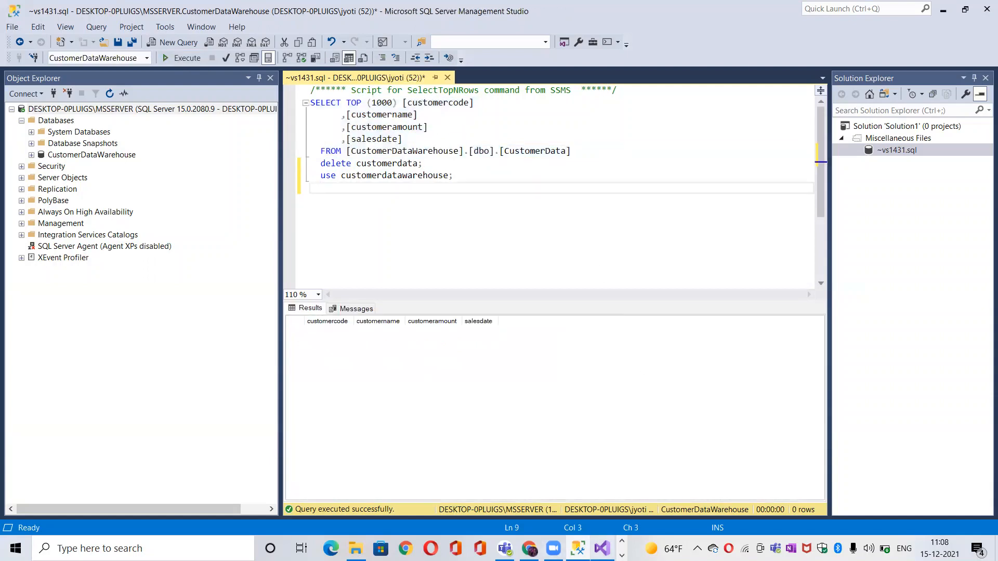
Step: Switch to Visual Studio, stop debugging and rerun the package to load the edited file into the emptied table
click(602, 548)
click(425, 31)
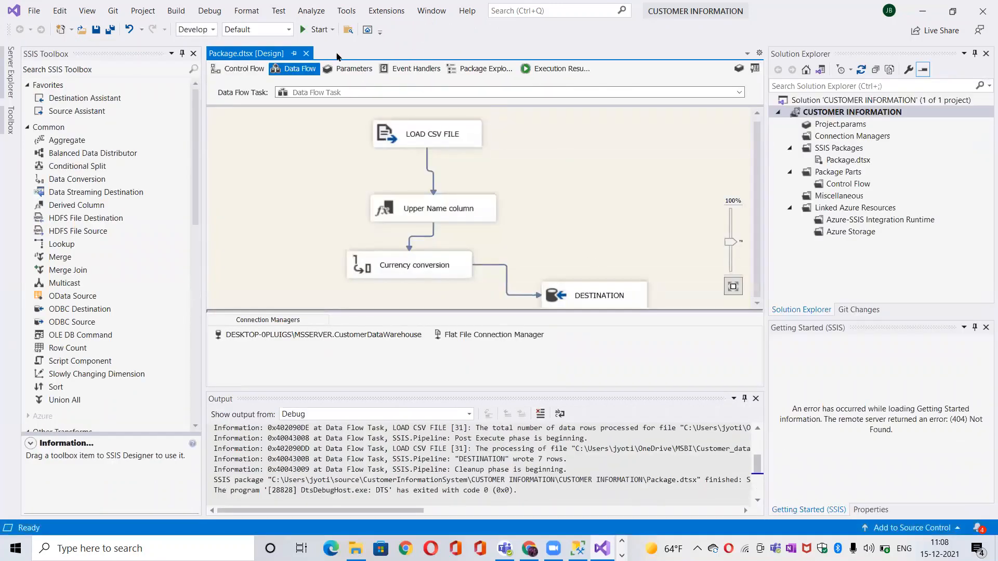
click(315, 29)
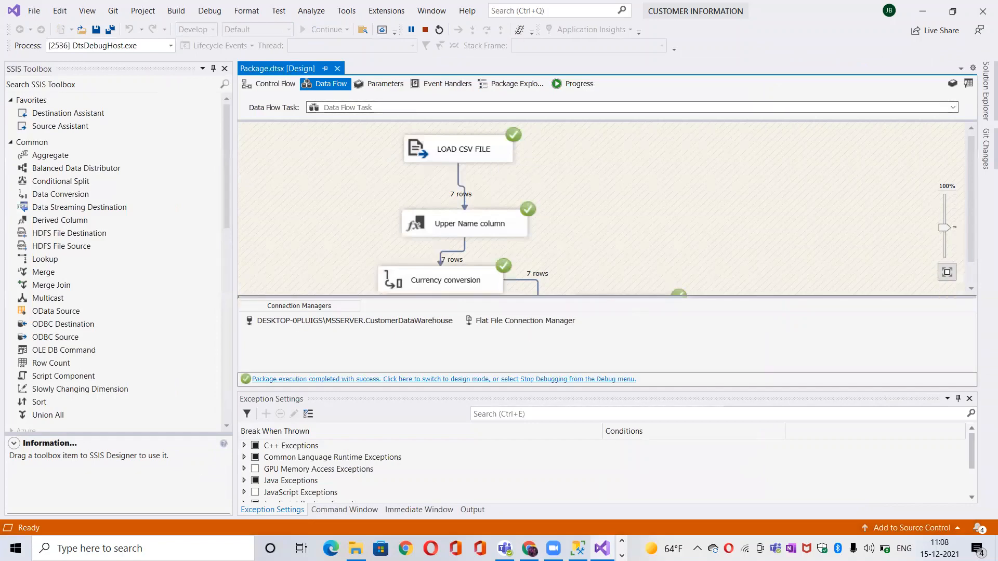
Step: Switch to SQL Server Management Studio and run only the SELECT query to inspect the newly loaded CustomerData rows
key(alt+Tab)
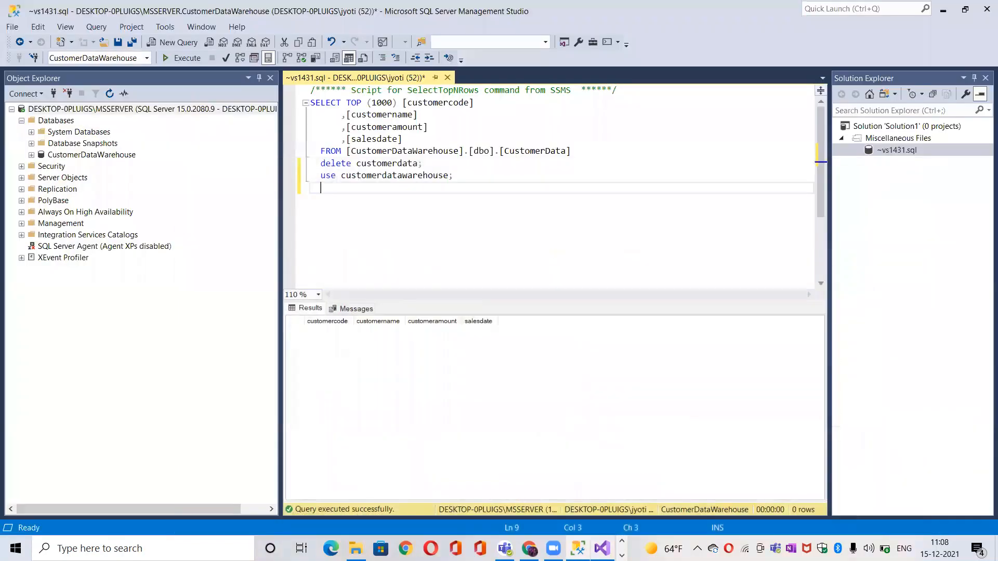
click(608, 157)
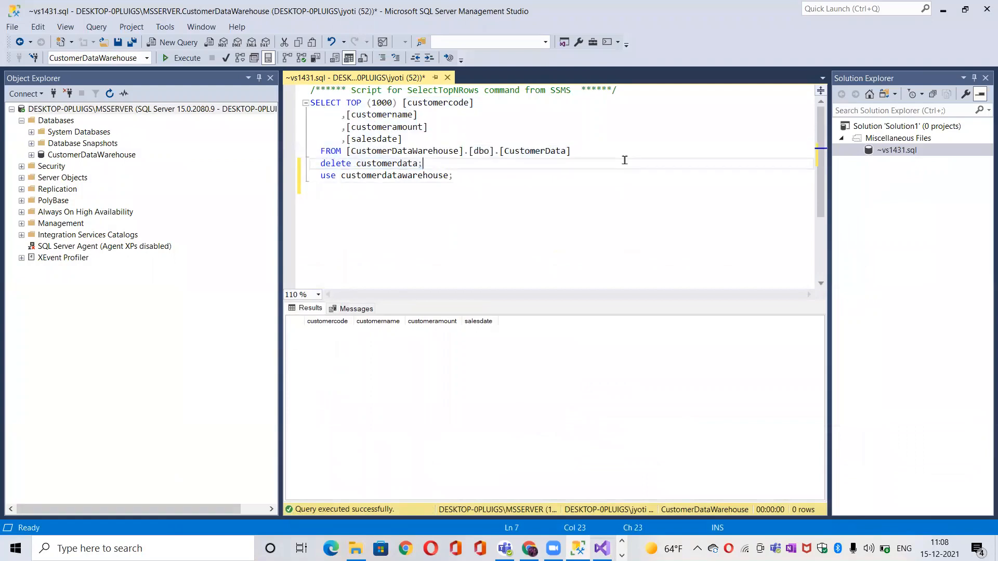
drag(595, 151, 312, 104)
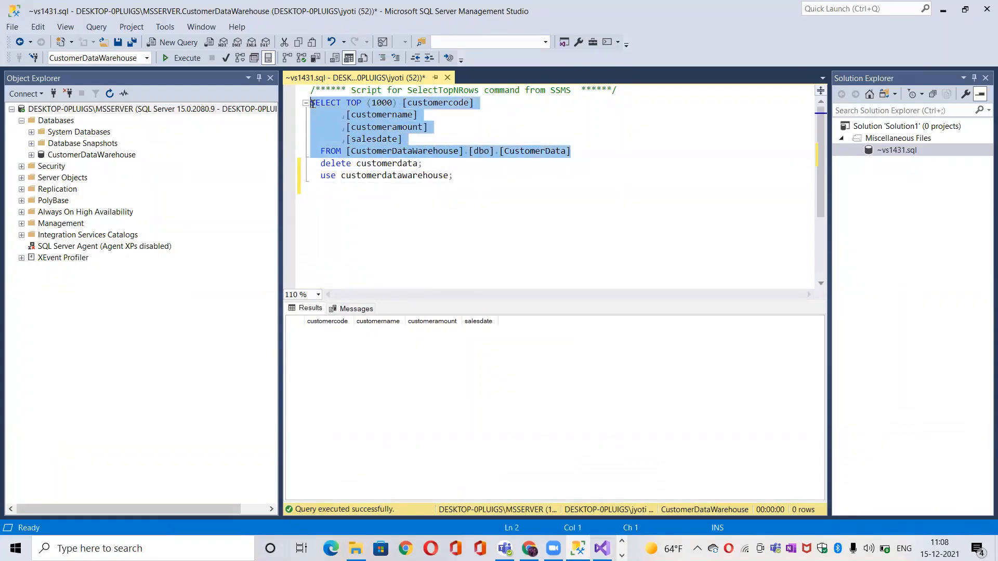
click(176, 58)
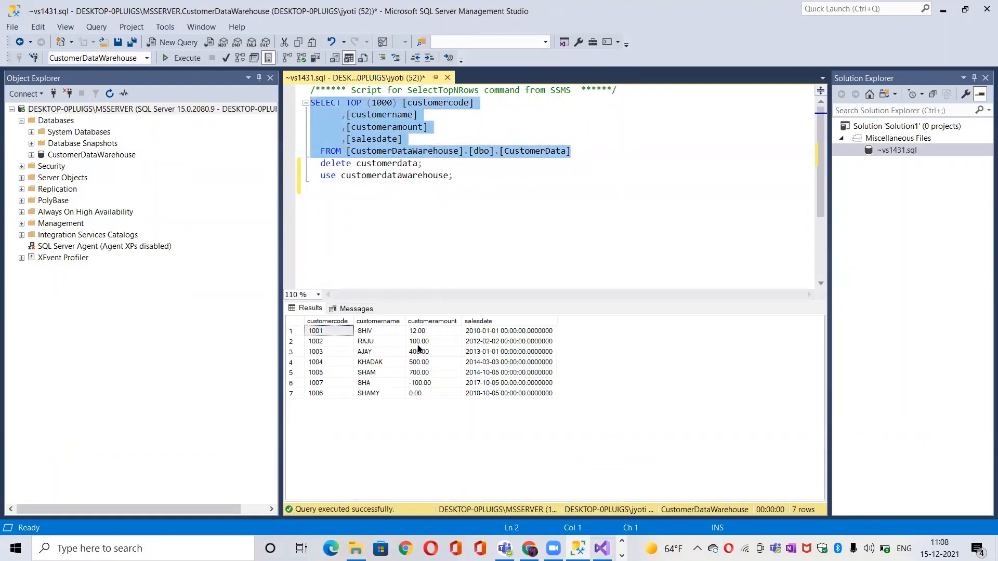
Step: Switch to Visual Studio, stop debugging and add a Conditional Split transformation to the data flow near DESTINATION
click(602, 548)
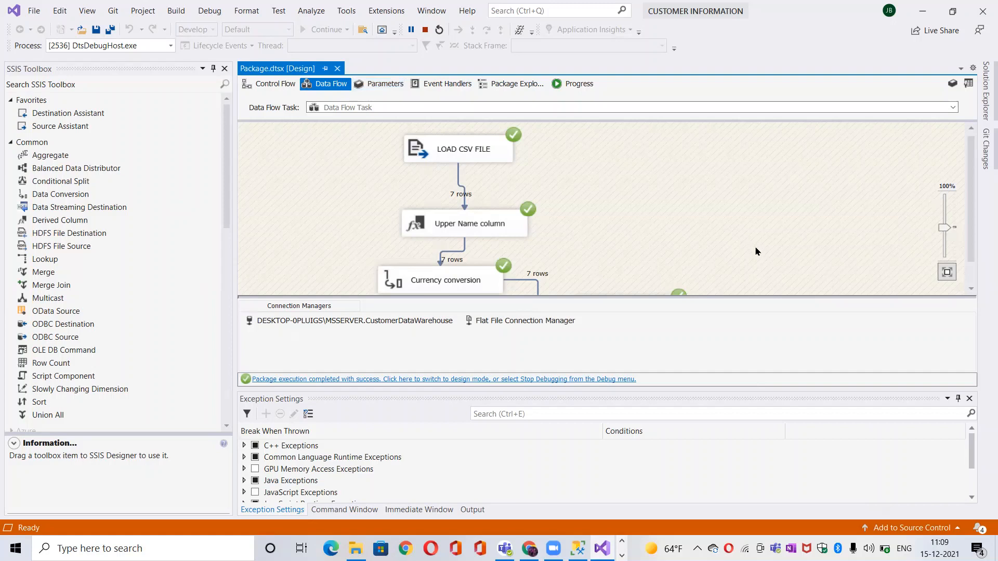
scroll(662, 243, down, 1)
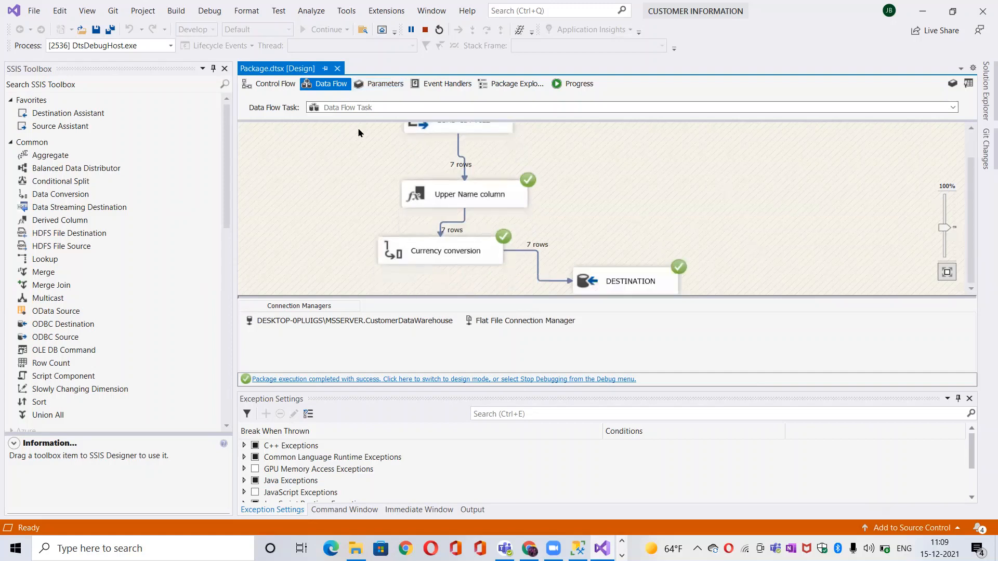
click(226, 108)
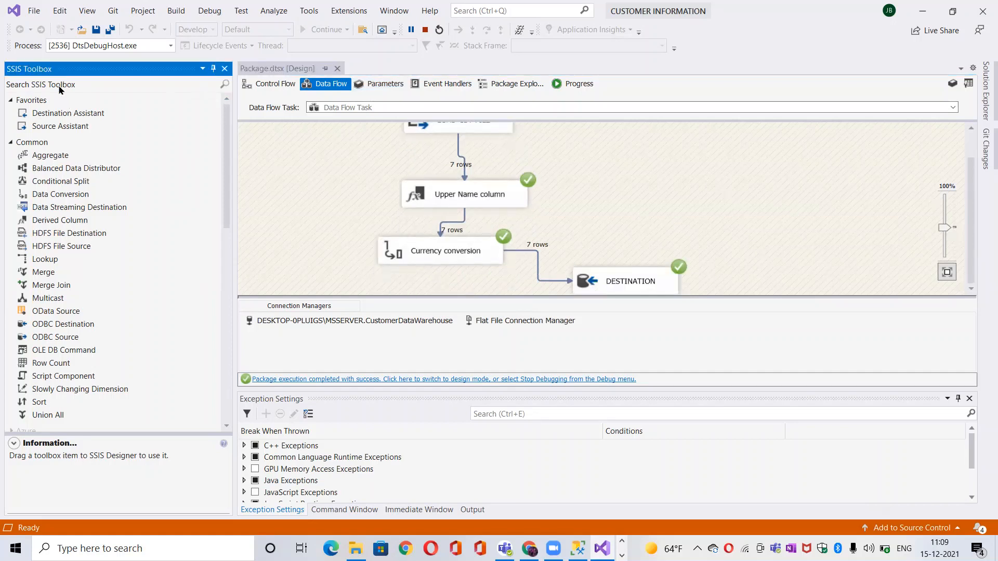
click(51, 184)
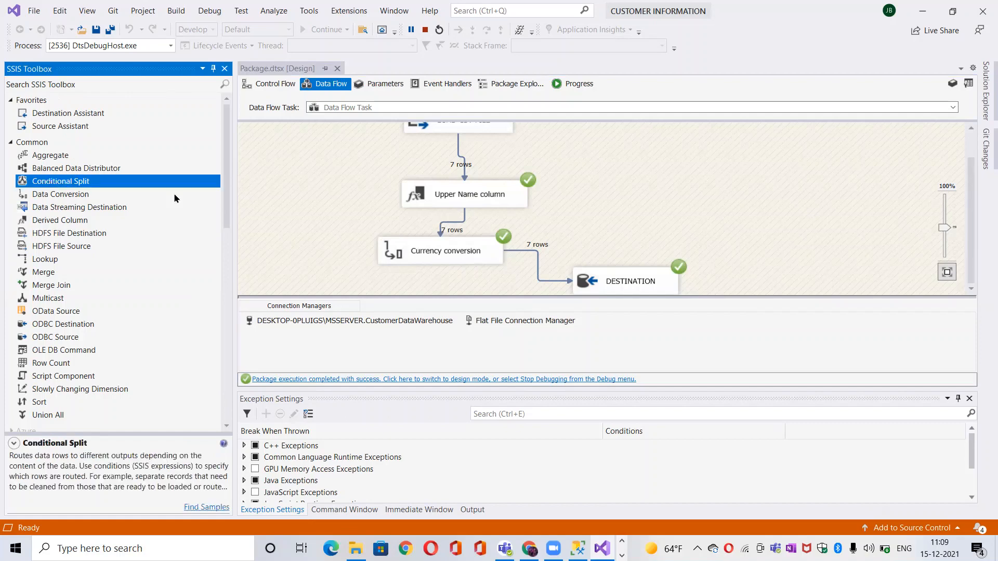
drag(175, 198, 591, 223)
click(426, 30)
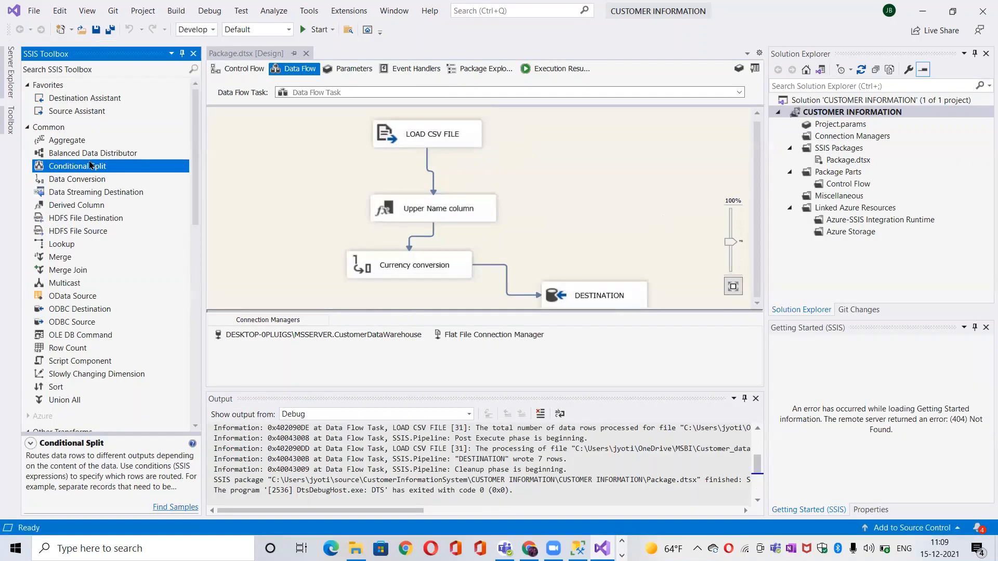
mouse_move(78, 168)
mouse_down()
mouse_move(583, 213)
mouse_move(589, 242)
mouse_up()
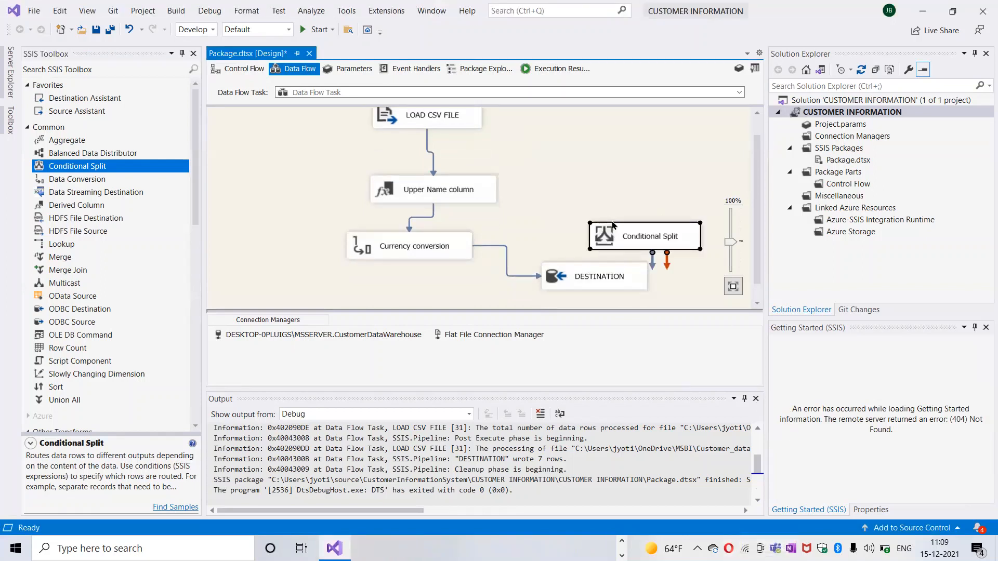
click(659, 237)
double_click(670, 240)
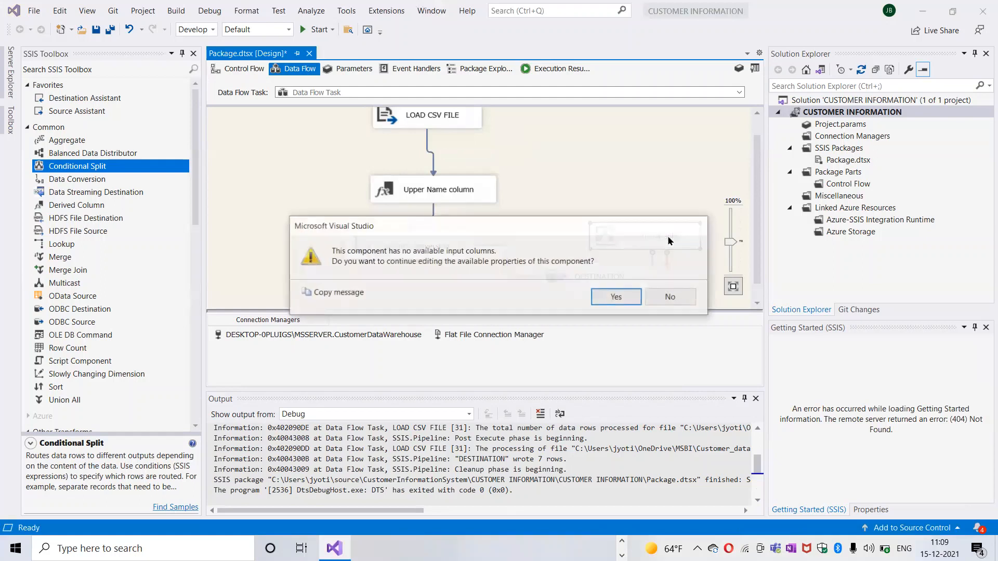
click(671, 297)
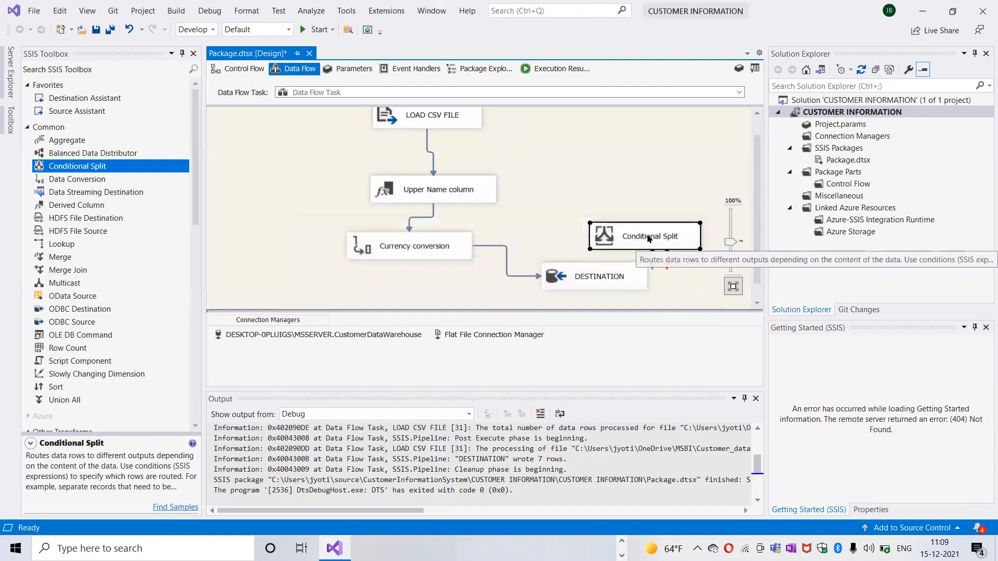
Step: Delete the path from Currency conversion to DESTINATION and connect the Currency conversion output to the Conditional Split
click(566, 277)
click(507, 276)
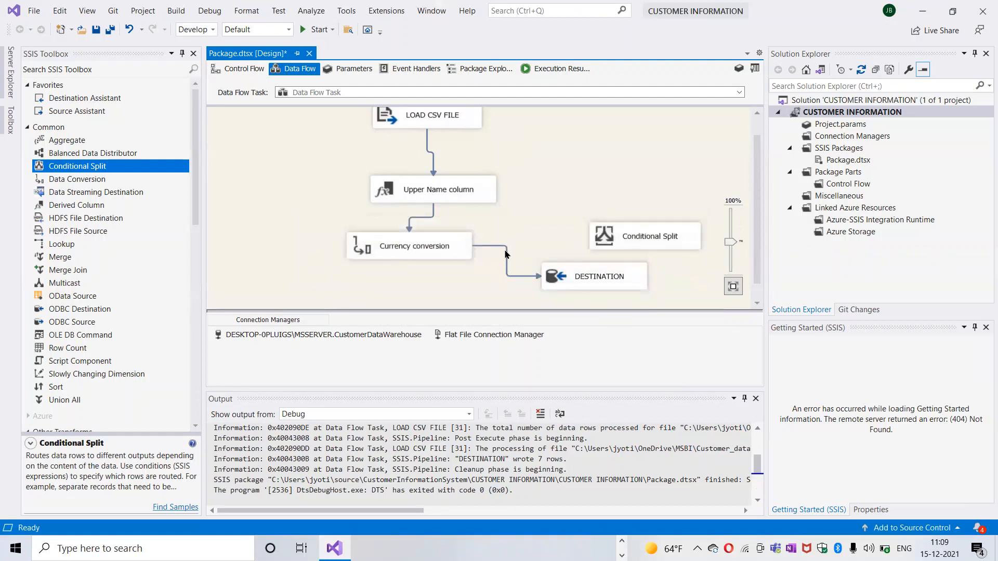
right_click(505, 251)
click(490, 270)
click(485, 245)
right_click(508, 264)
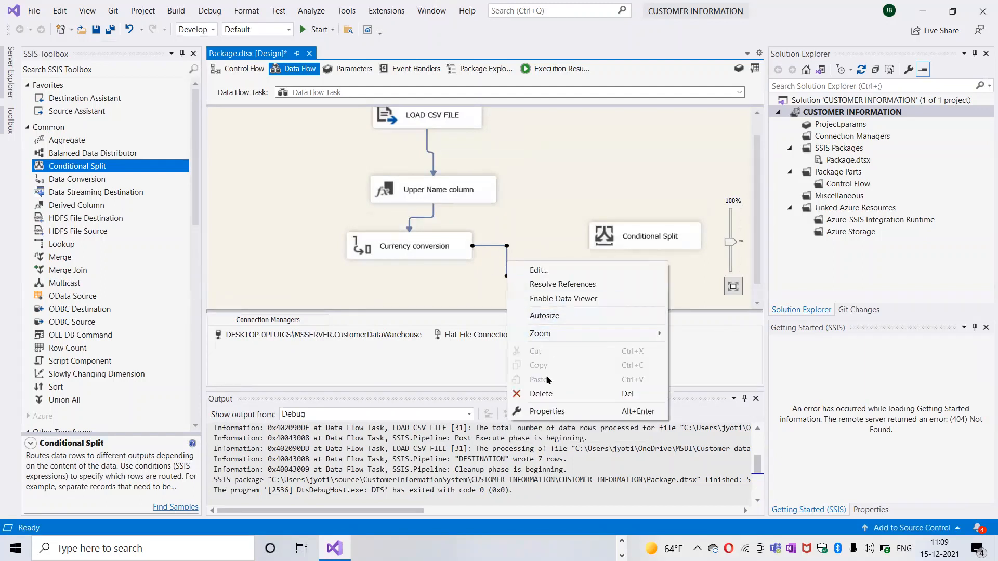
click(546, 394)
click(420, 256)
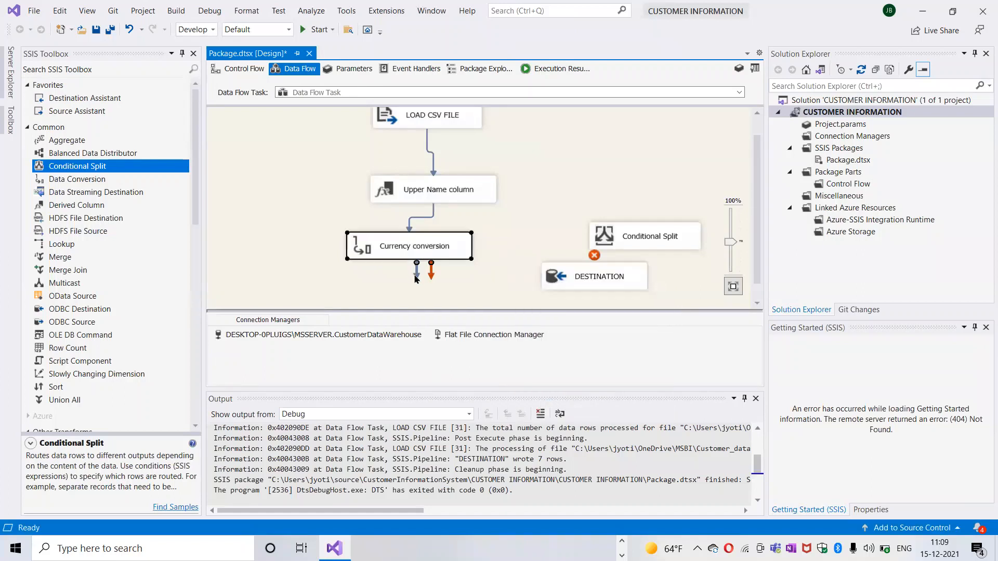
drag(415, 279, 613, 225)
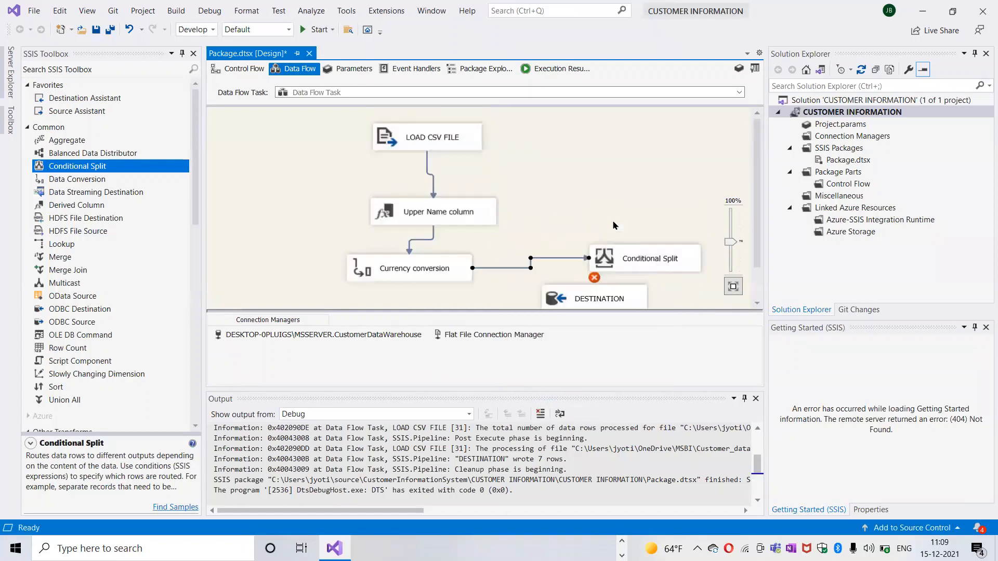
Step: Rename the Conditional Split transformation as "Less than zero"
right_click(641, 256)
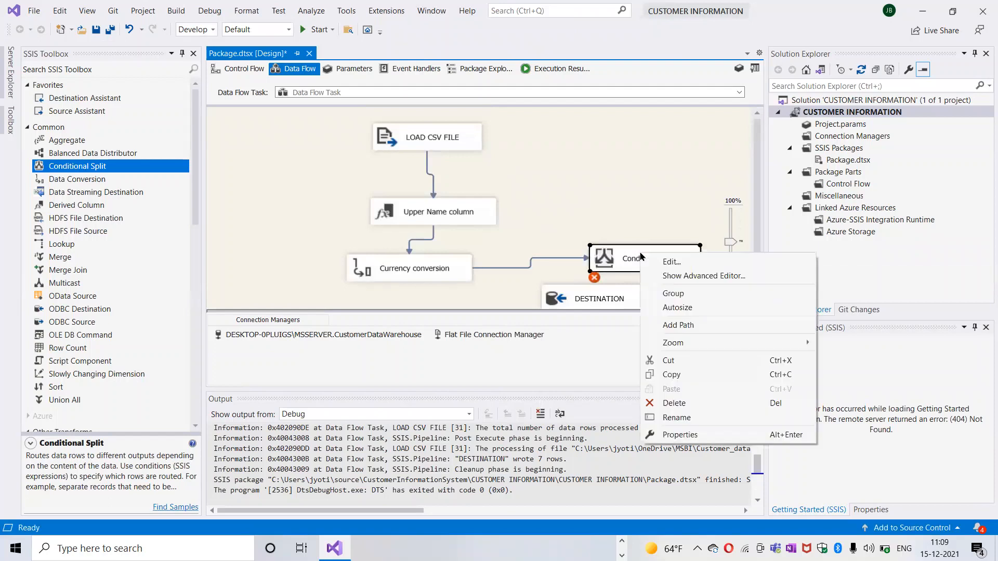
click(678, 418)
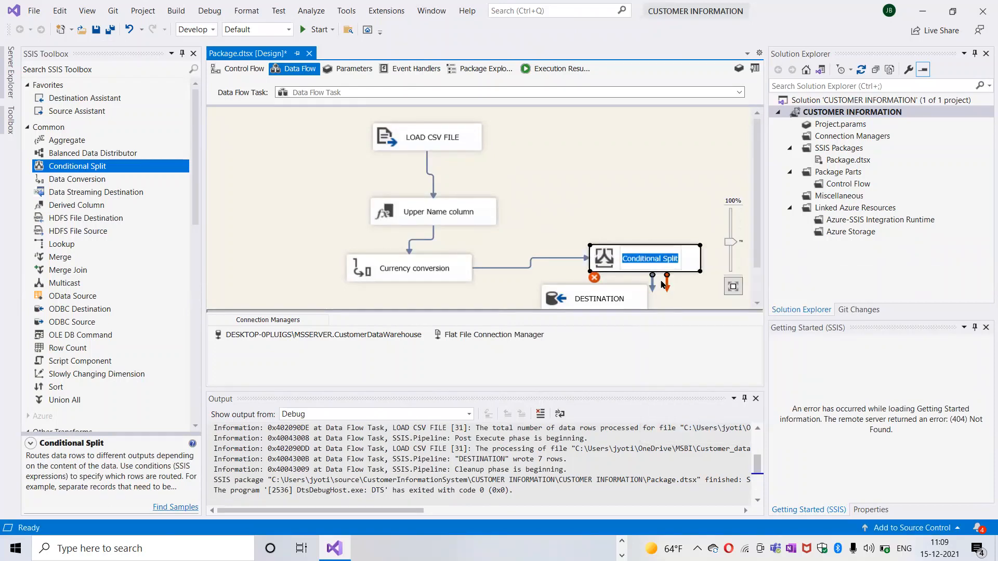
key(BackSpace)
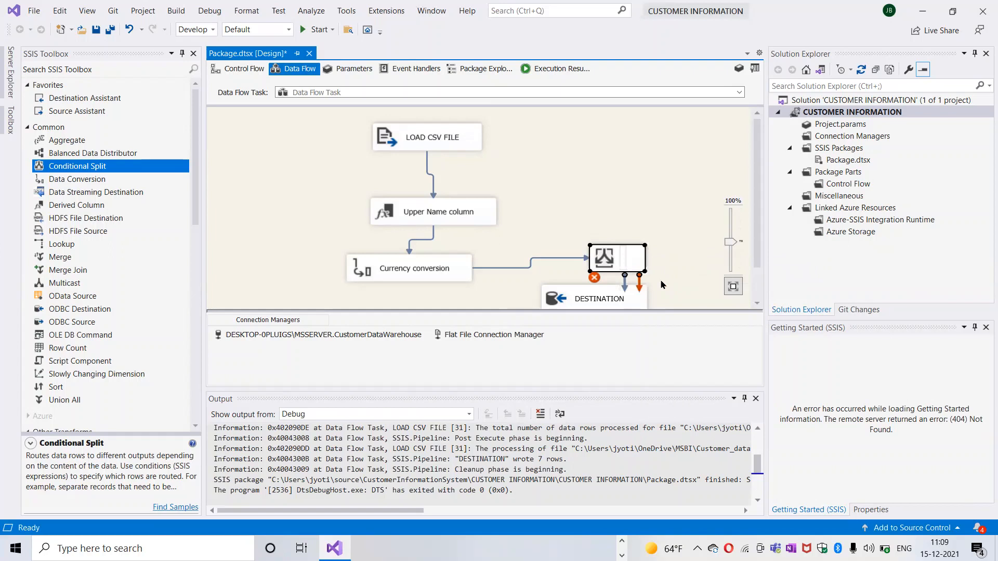
text(Less the)
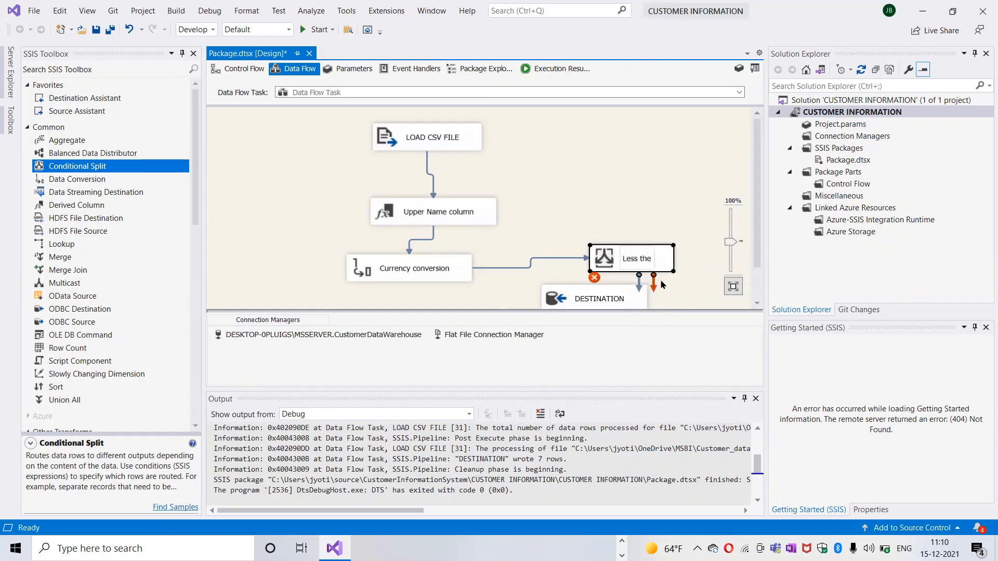
key(BackSpace)
text(an )
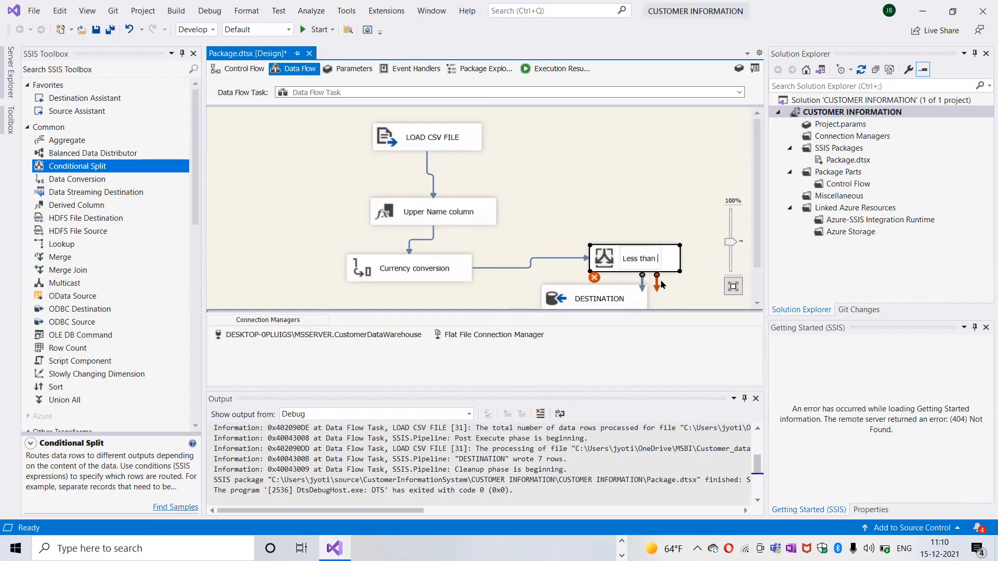
text(ze)
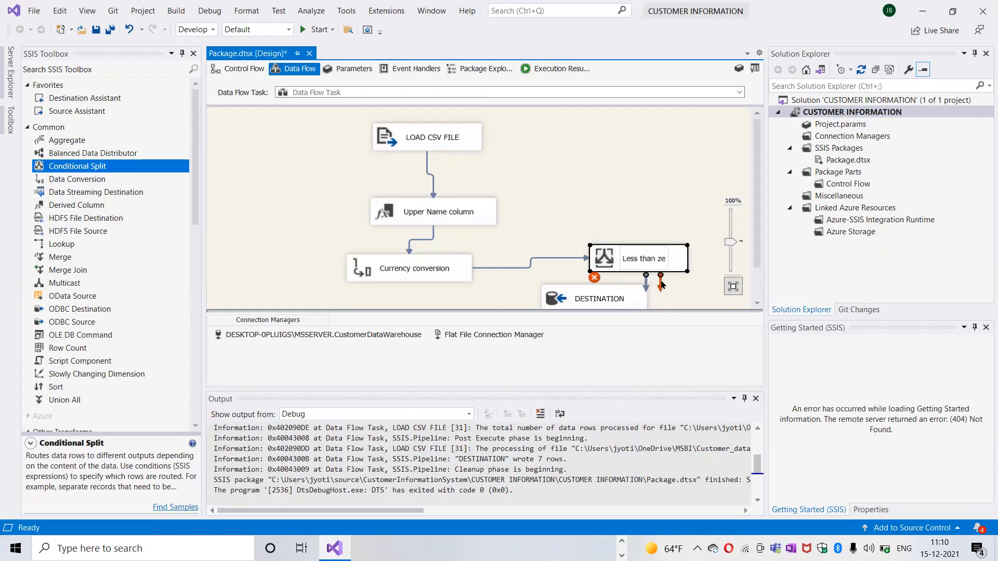
text(ro)
click(663, 200)
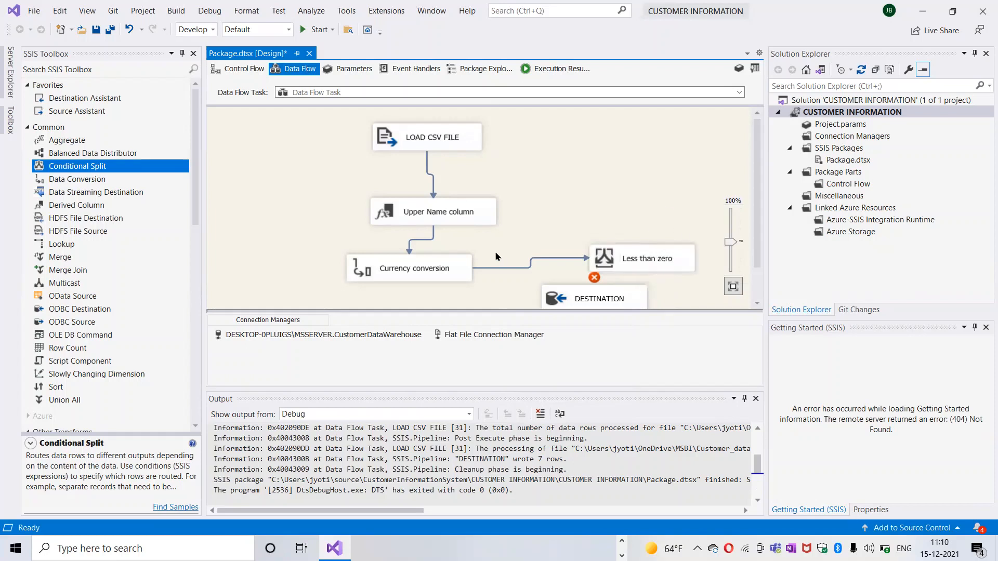
Step: Open the Less than zero transformation for editing and add a condition row using the Currency conversion.CustomerAmount column
right_click(668, 262)
click(676, 265)
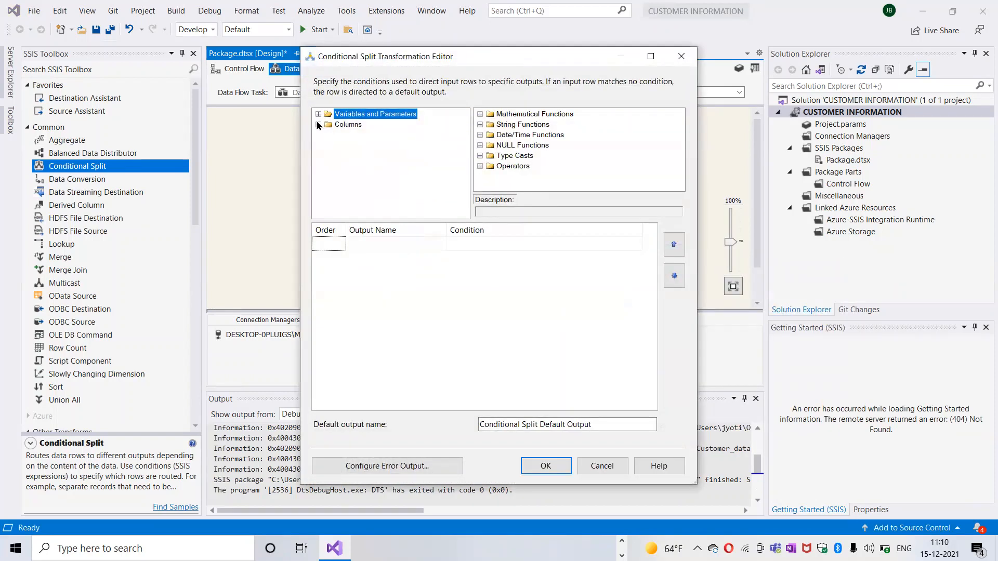
click(319, 125)
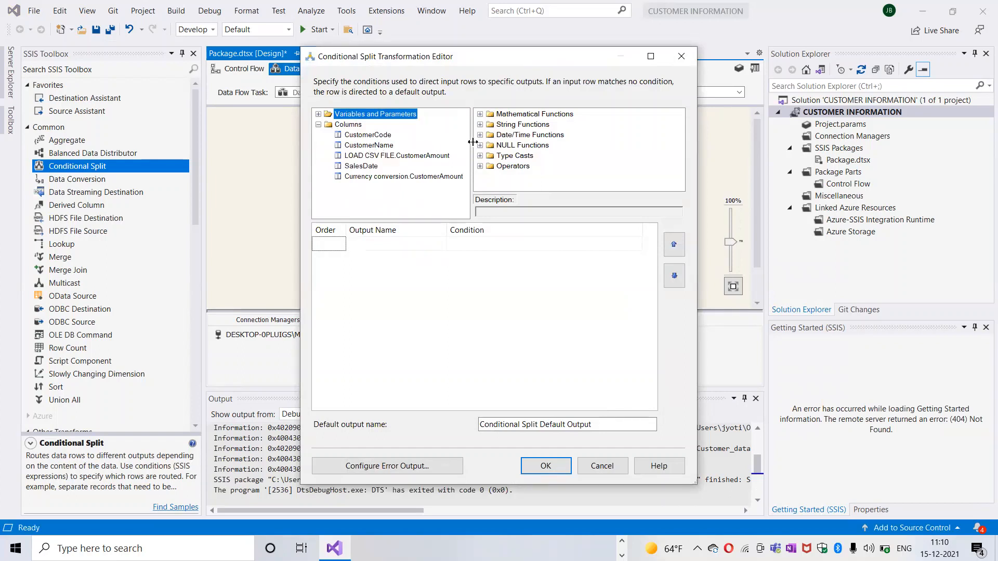
click(394, 179)
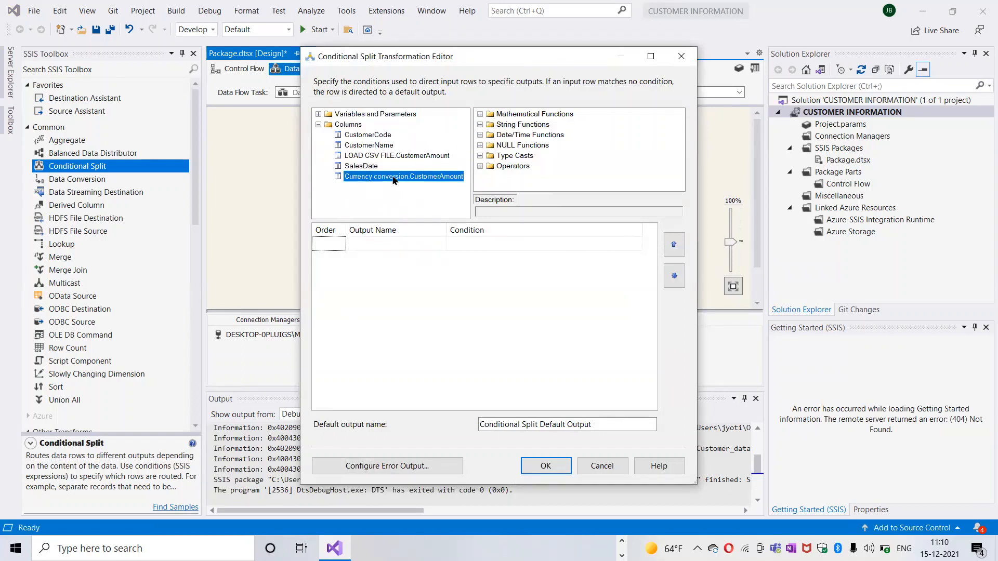
drag(393, 179, 462, 244)
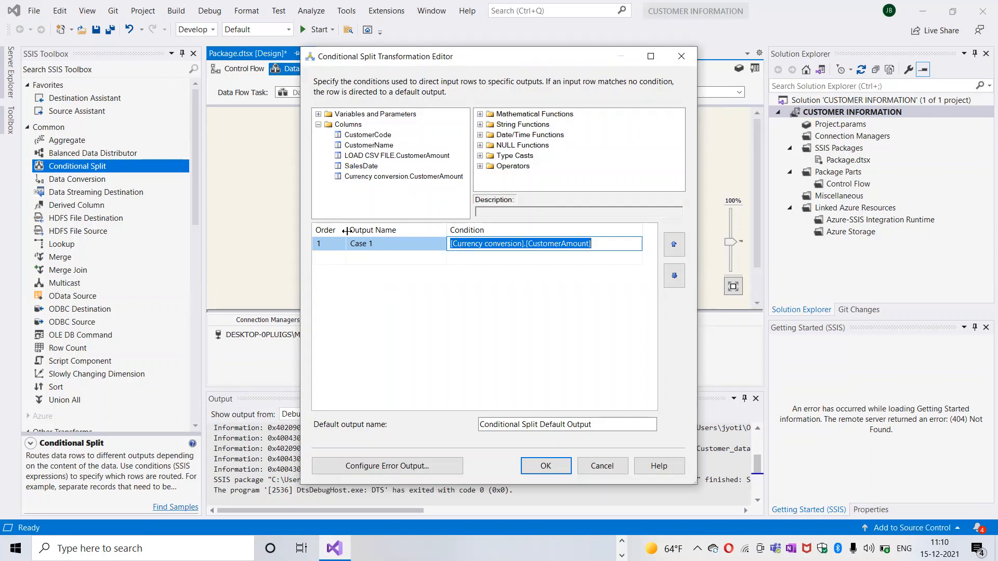
Step: Rename the first condition's output as "Error 1"
click(376, 244)
click(375, 242)
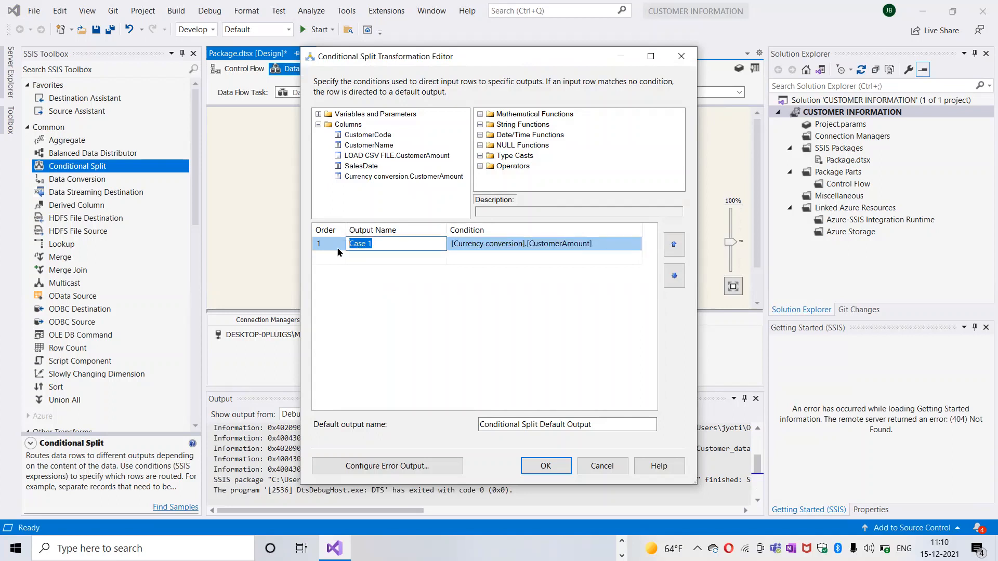
text(Error)
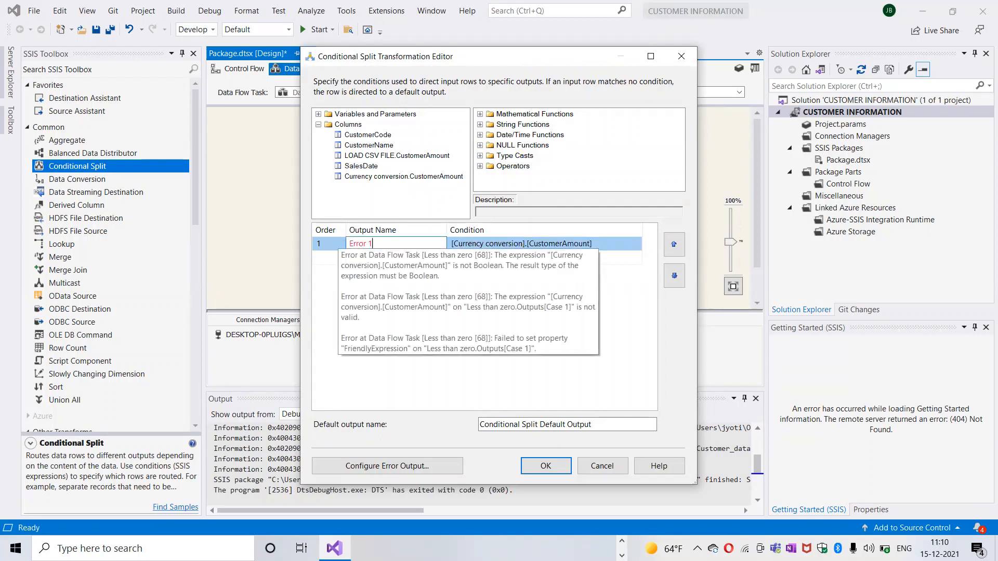
key(Return)
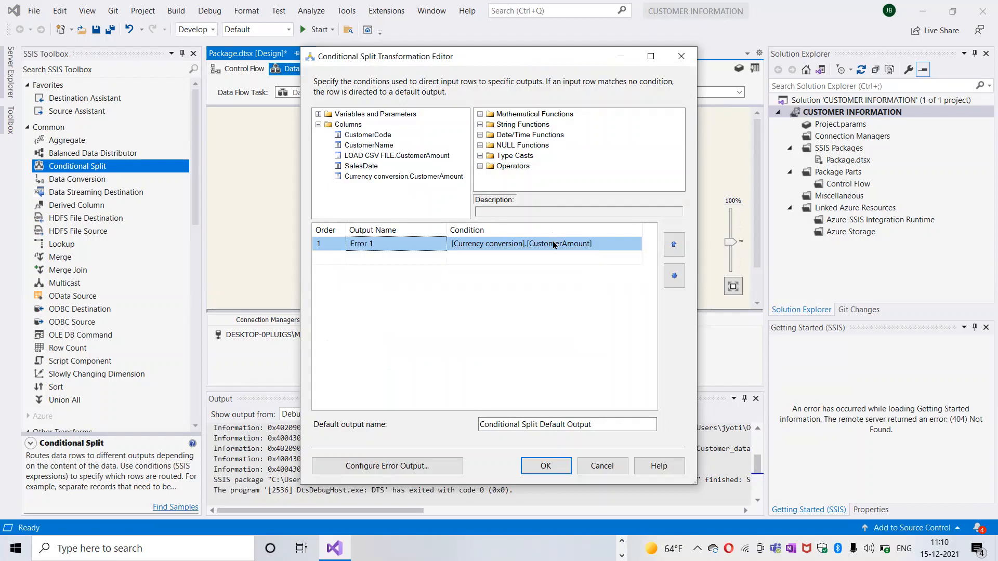
Step: Complete the Error 1 condition with the Less Than operator and 0, giving [Currency conversion].[CustomerAmount] <0
click(557, 248)
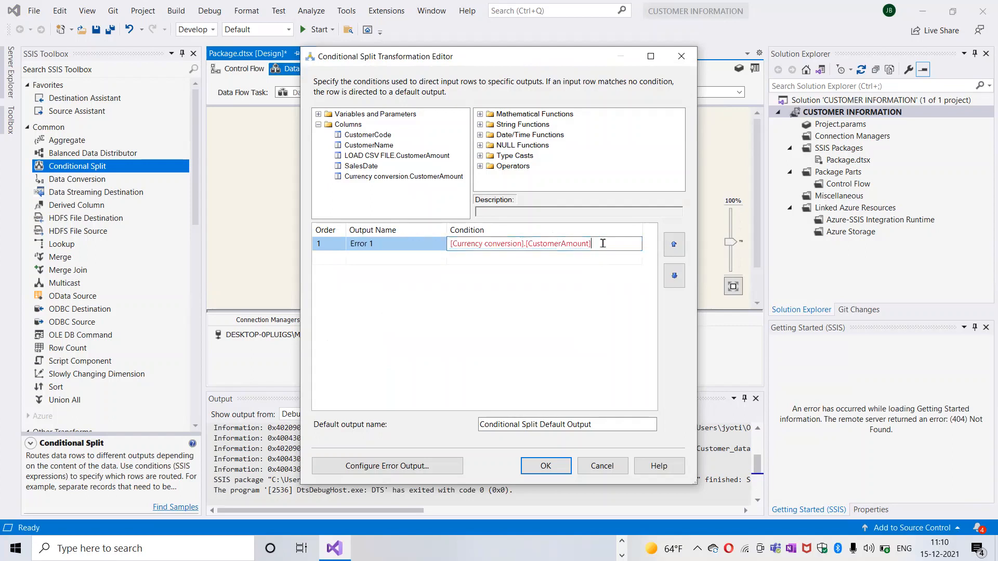
drag(602, 243, 485, 232)
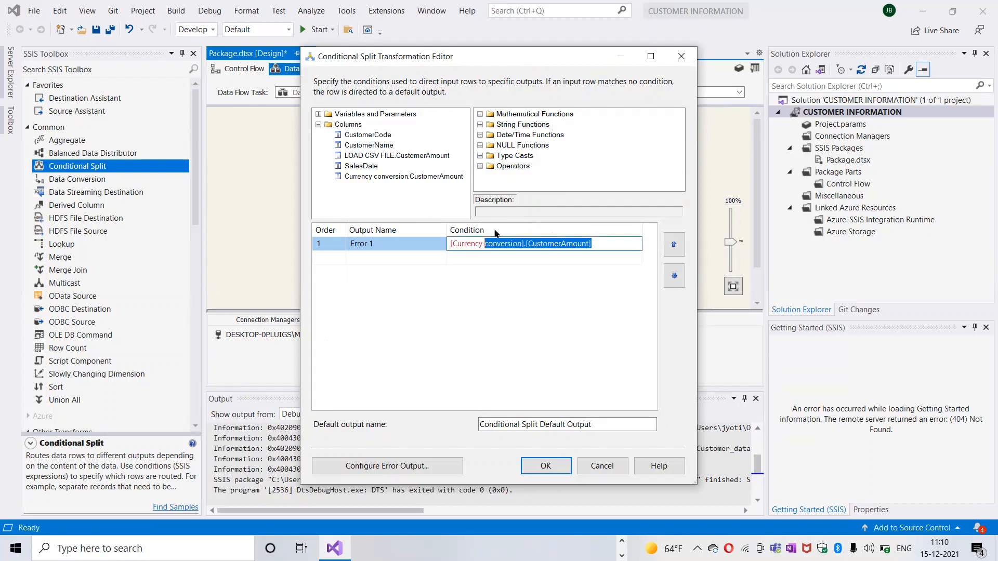
click(538, 260)
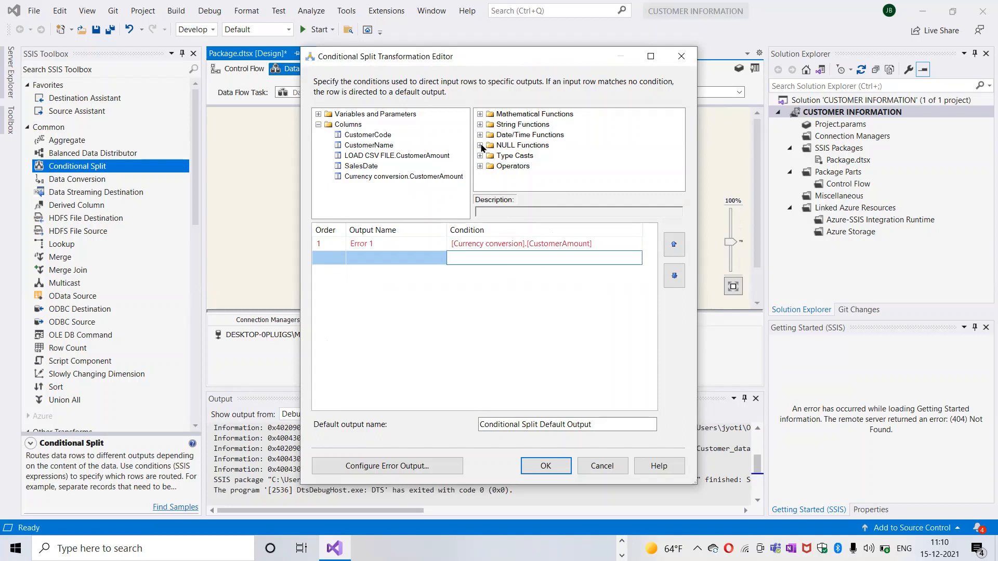
click(480, 166)
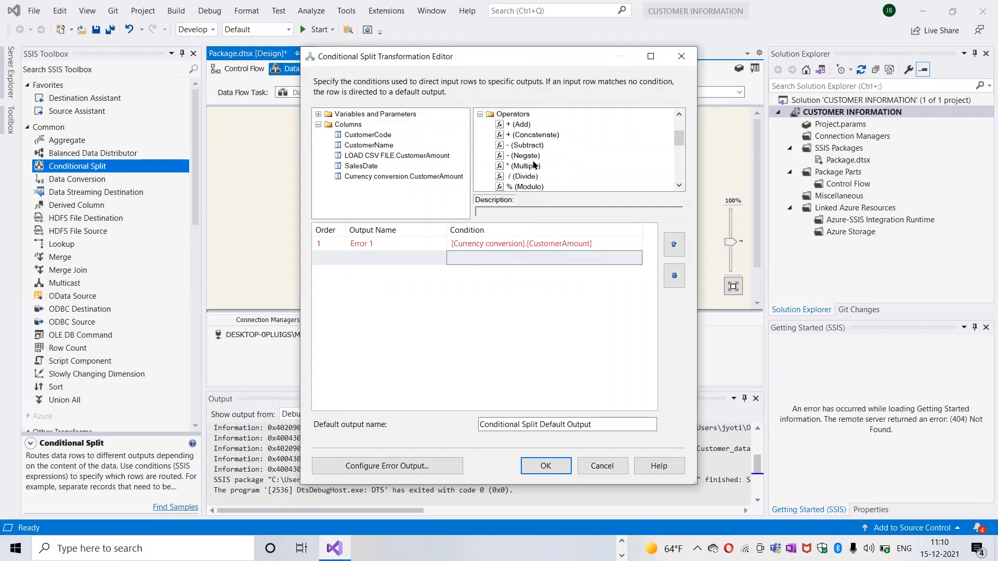
click(679, 186)
click(679, 186)
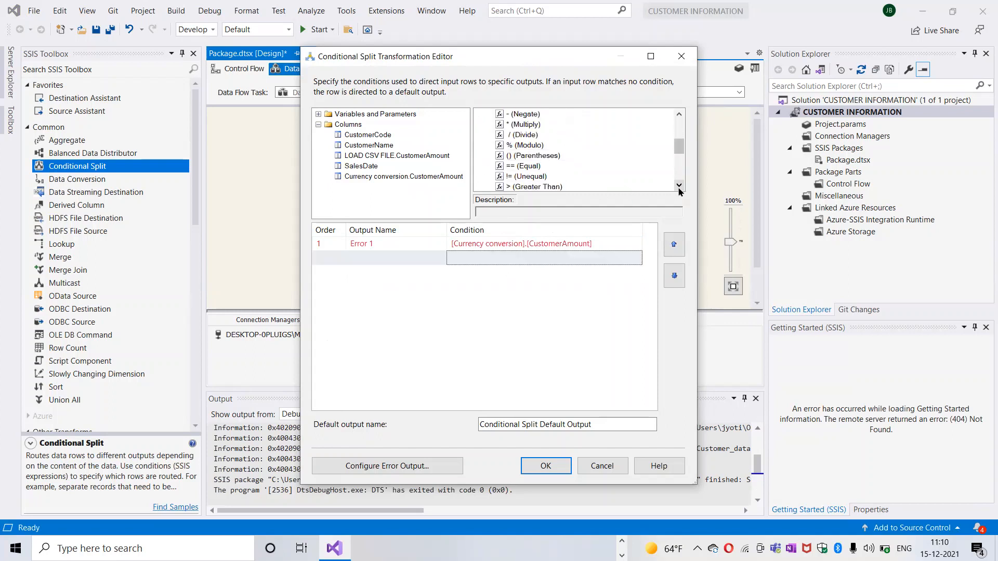
click(679, 186)
drag(534, 189, 599, 248)
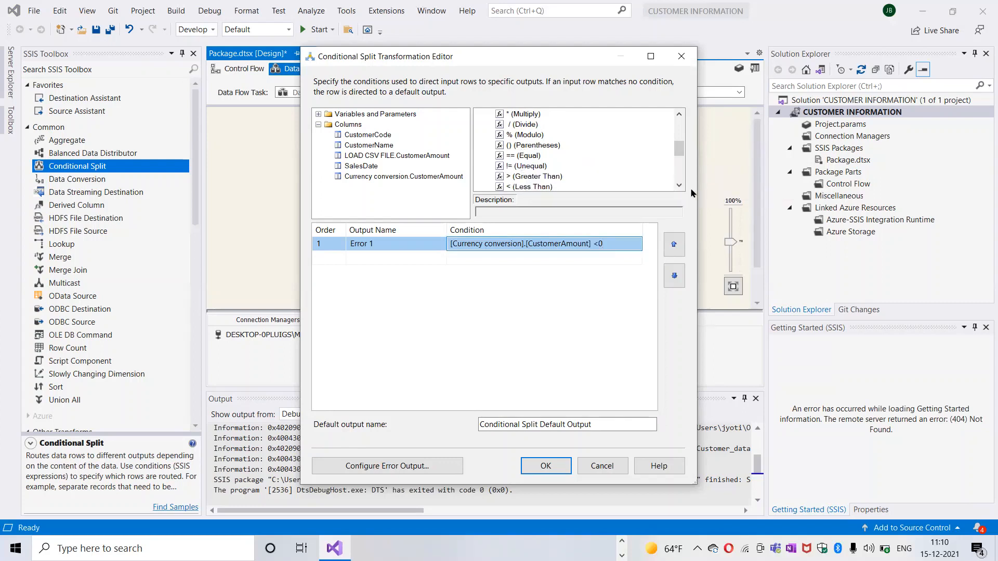
Step: Extend the Error 1 condition with Logical OR and [Currency conversion].[CustomerAmount]==0, and save the Conditional Split settings
scroll(680, 185, down, 6)
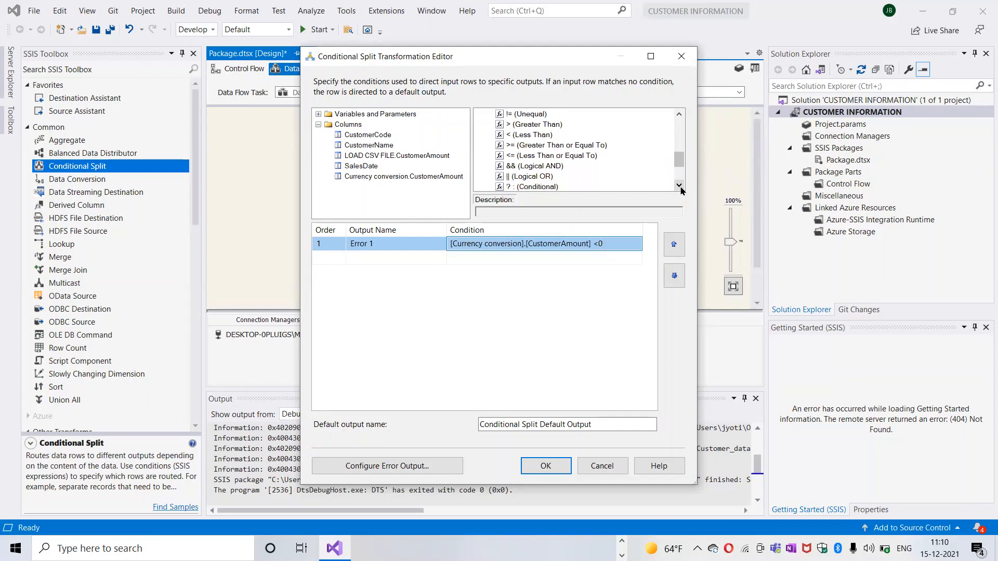
drag(526, 176, 625, 251)
drag(379, 179, 621, 248)
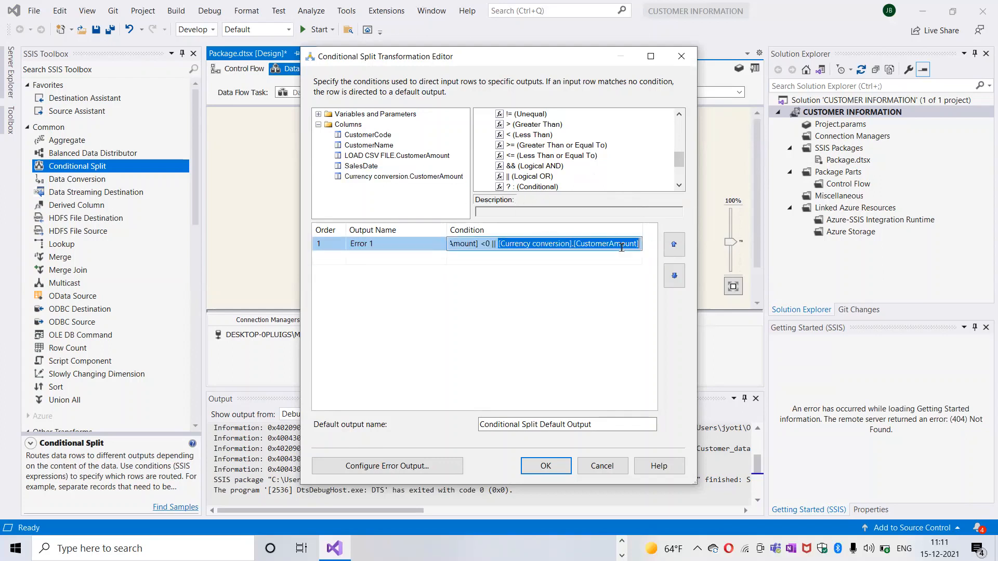
click(640, 244)
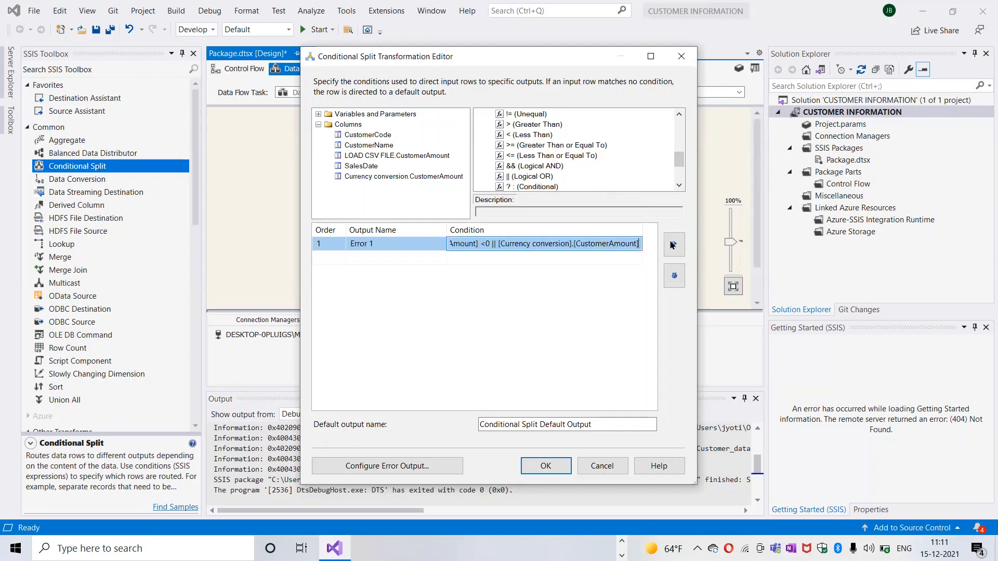
text(==)
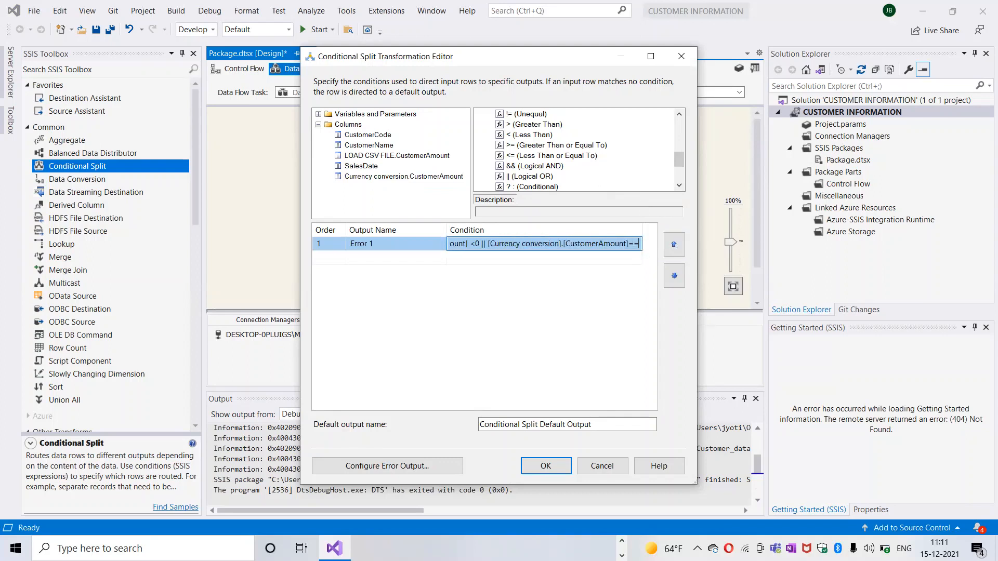
text(0)
click(522, 298)
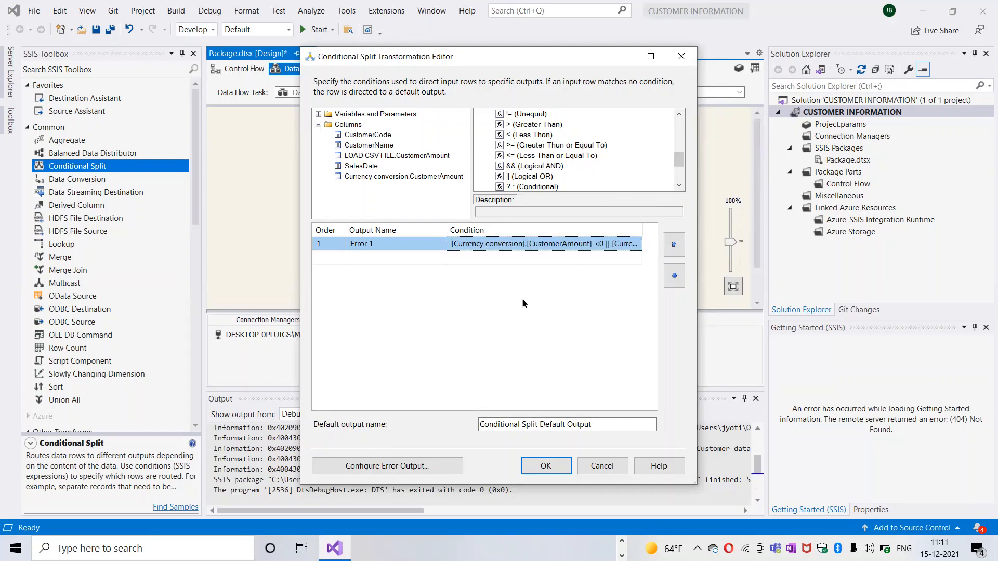
click(543, 466)
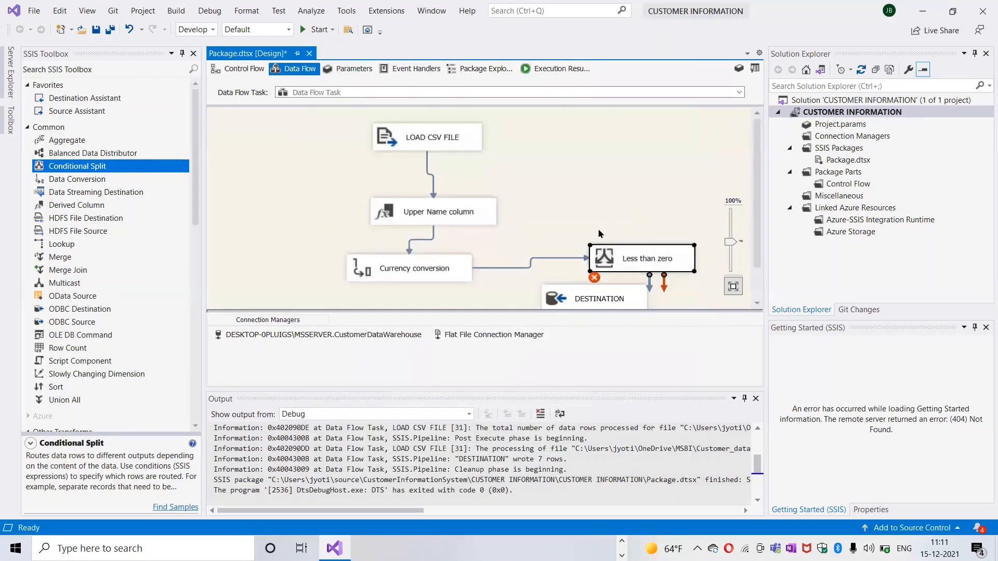
Step: Move the DESTINATION component lower in the data flow to leave more space beneath the Less than zero transformation
click(627, 256)
click(644, 245)
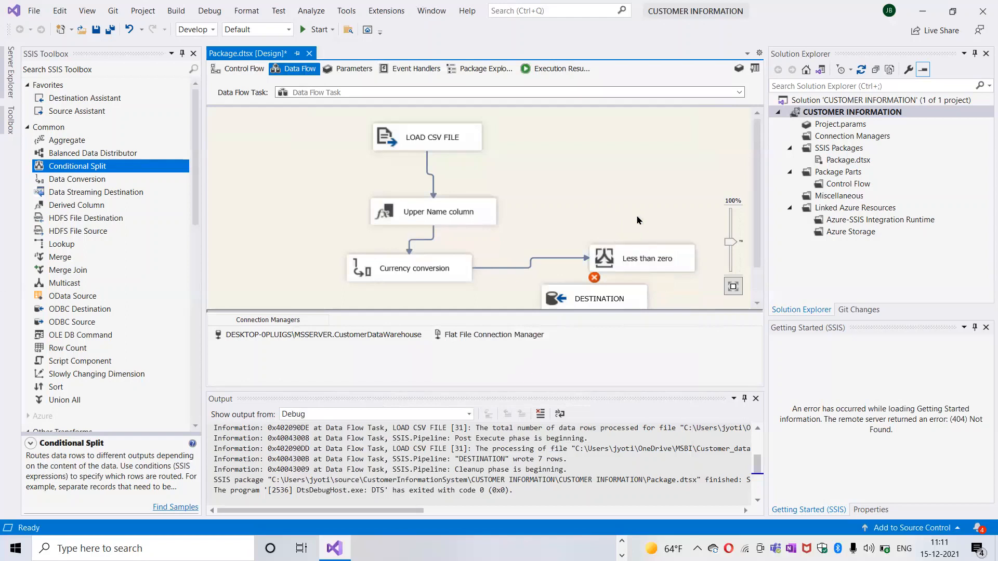
click(656, 261)
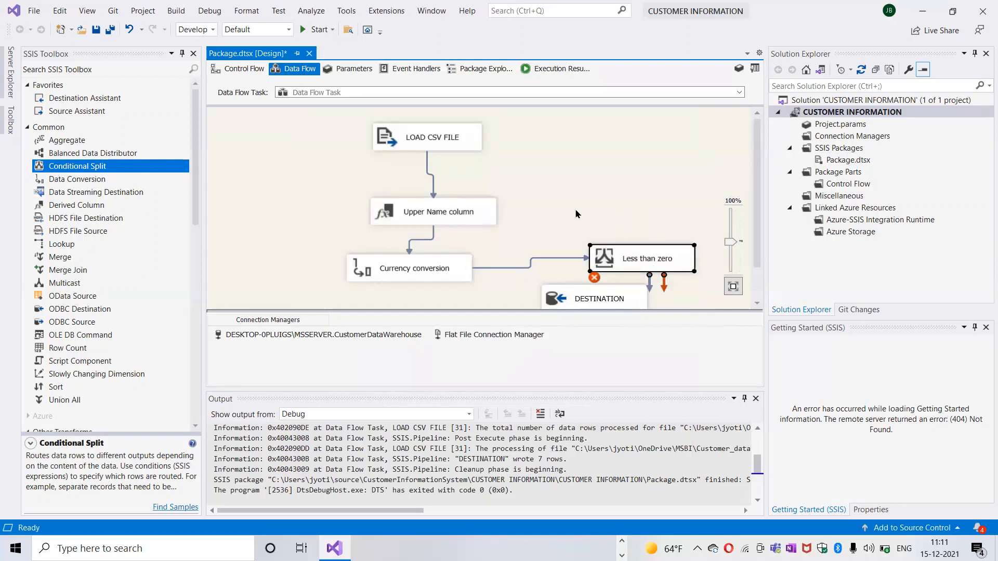
click(757, 276)
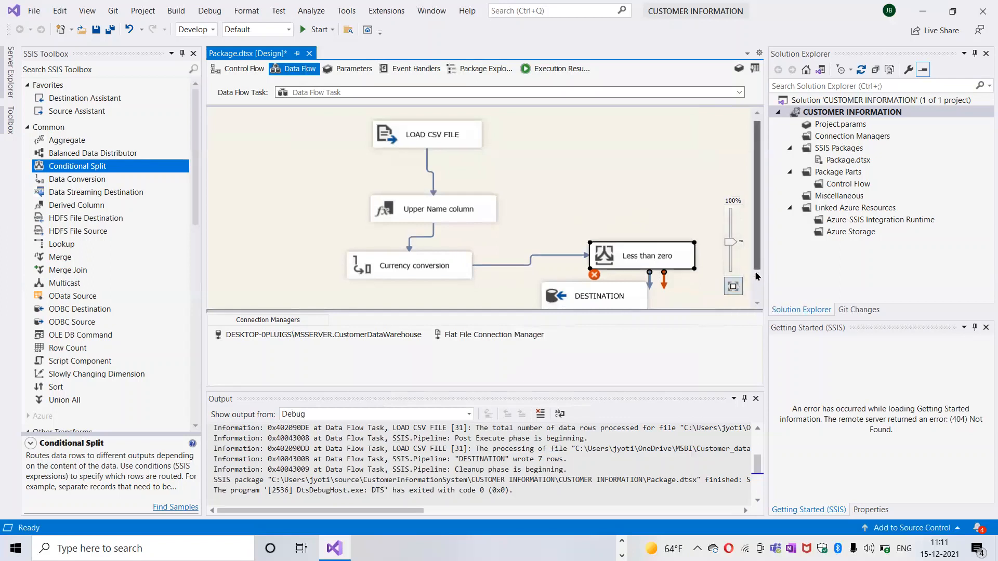
drag(756, 276, 760, 301)
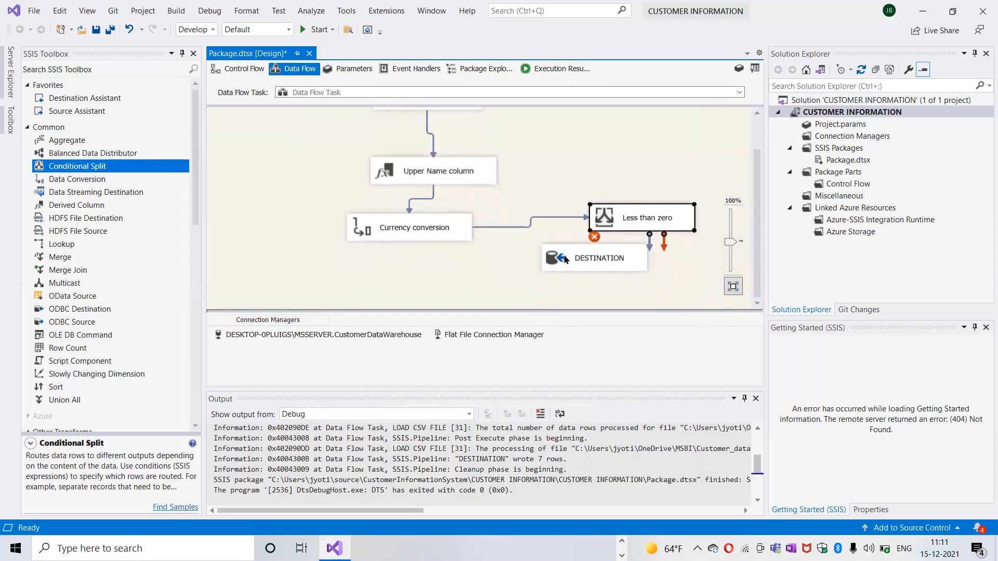
drag(565, 260, 586, 295)
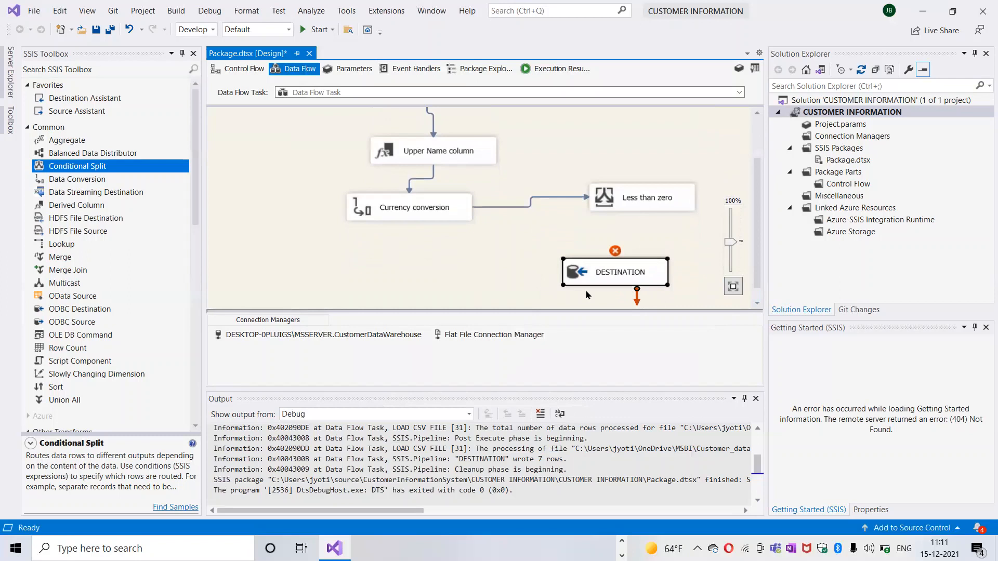
Step: Connect Less than zero to DESTINATION, using Conditional Split Default Output as the output and ADO NET Destination Input as the input
click(643, 208)
drag(650, 231, 625, 268)
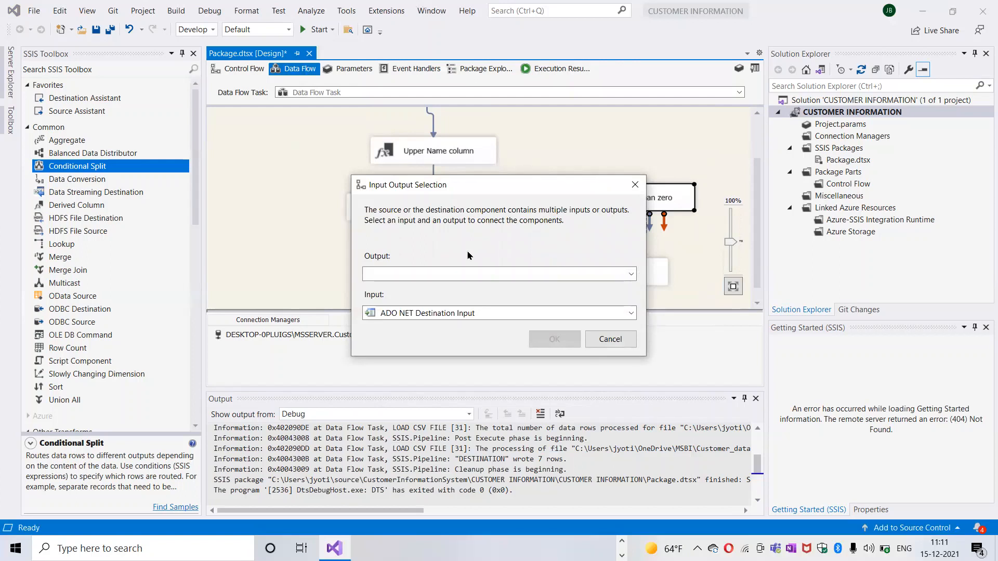
click(455, 277)
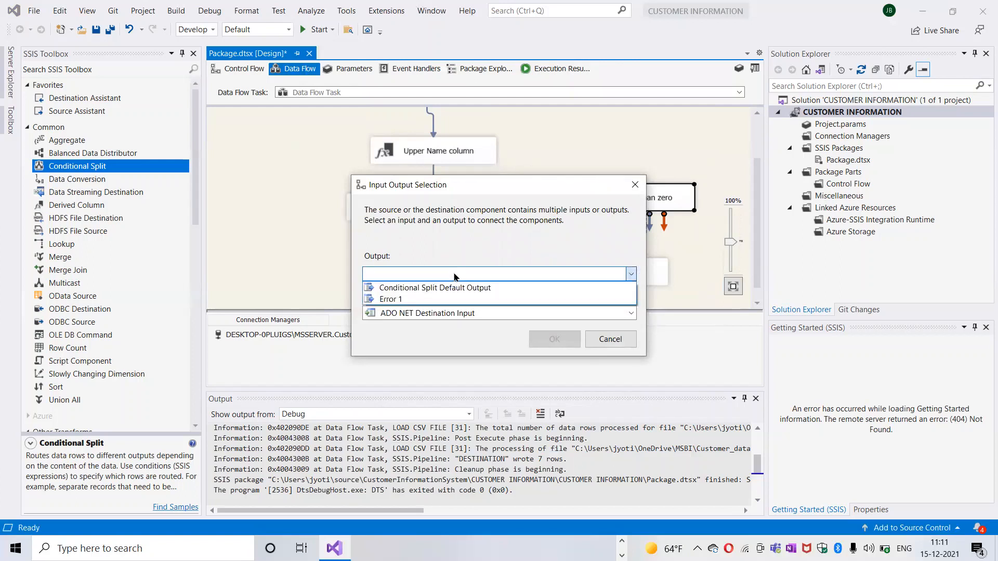
click(416, 289)
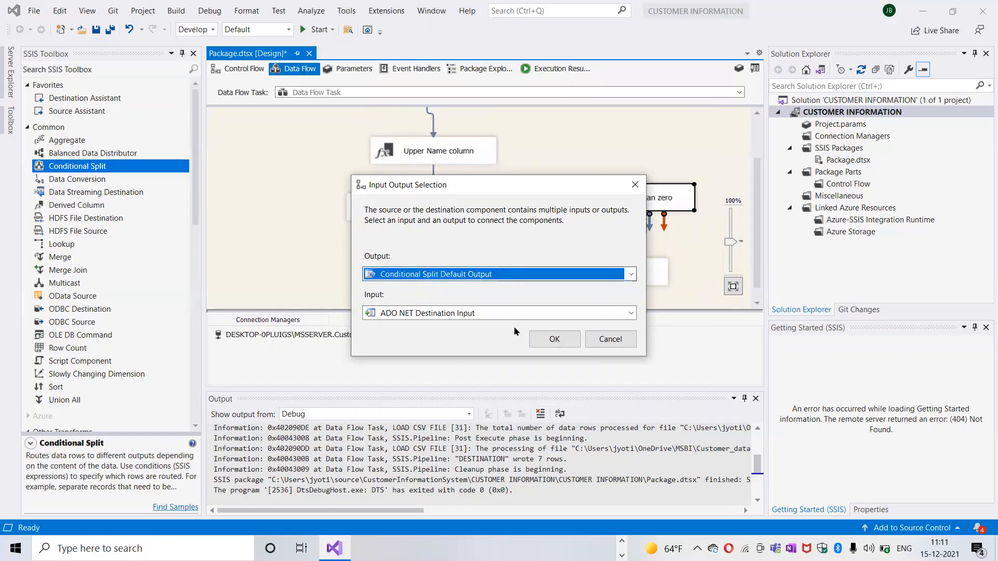
click(552, 340)
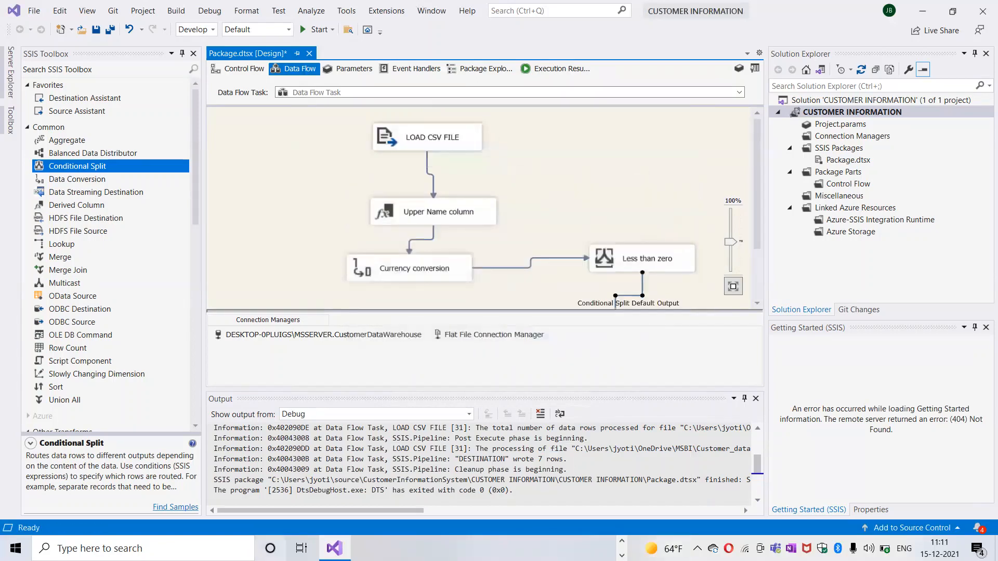
Step: Switch to the Customer_data file in Notepad and examine the rows with negative or zero amounts against the positive ones
click(622, 541)
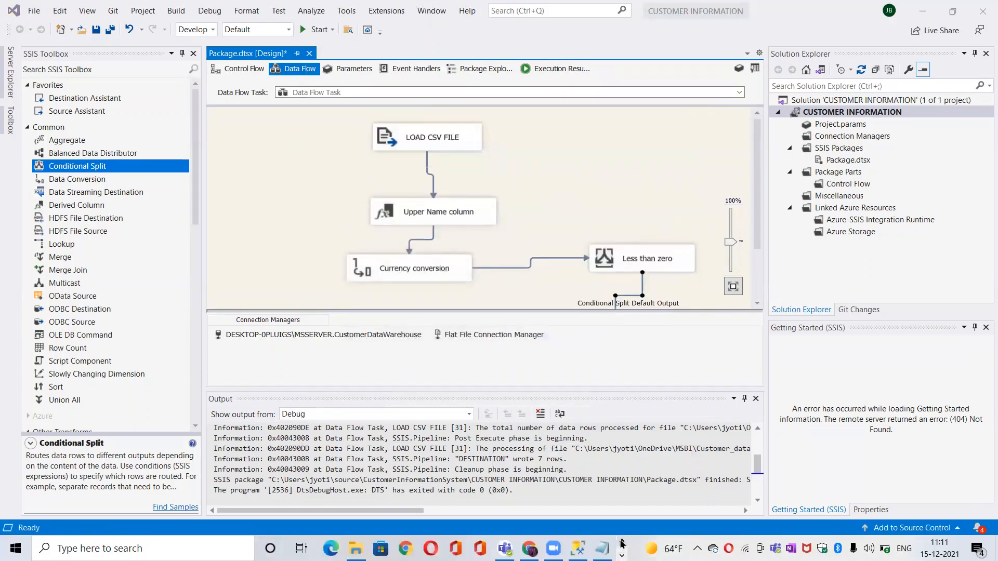
click(602, 548)
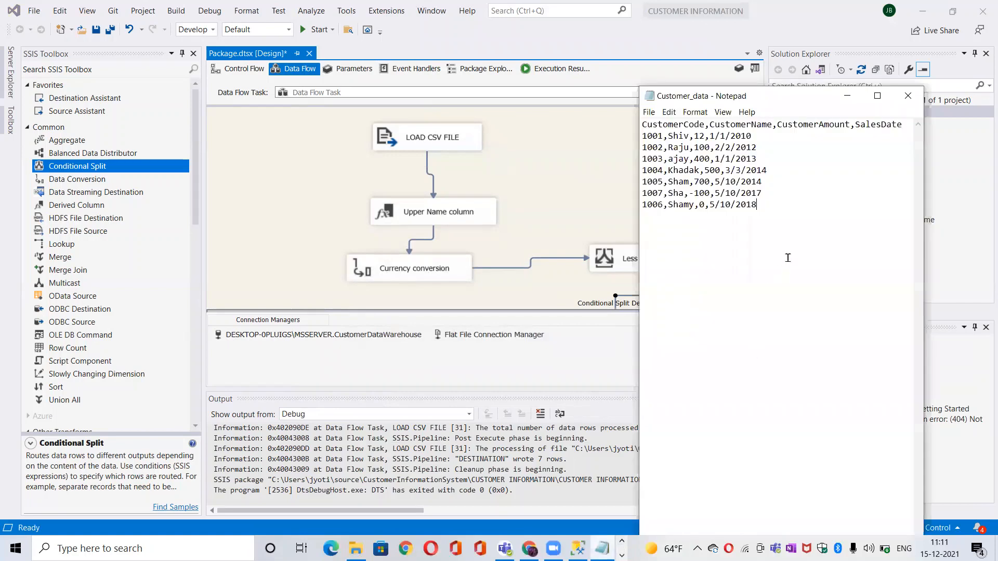
drag(767, 197, 654, 196)
click(767, 204)
drag(766, 205, 638, 193)
drag(776, 180, 635, 139)
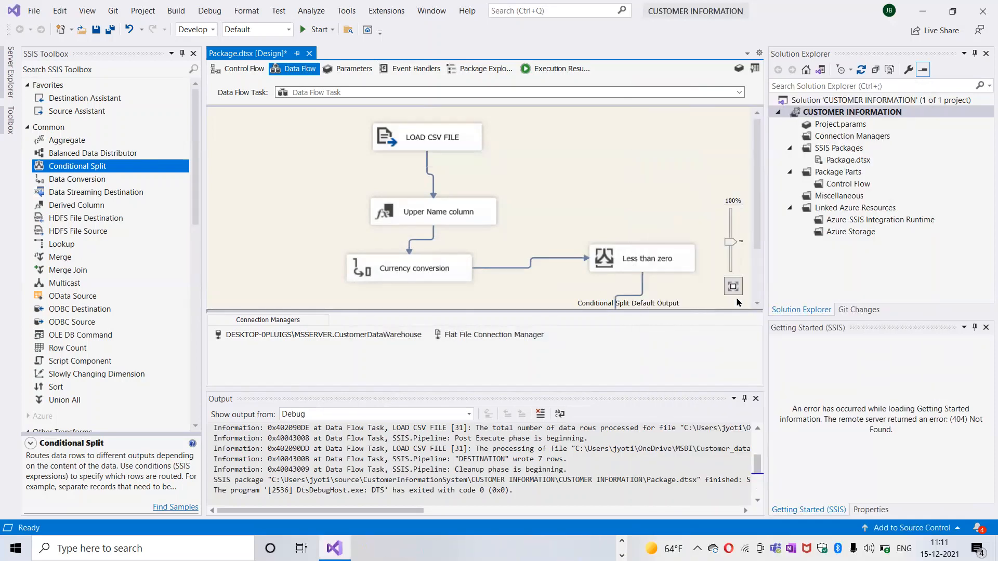
scroll(756, 303, down, 3)
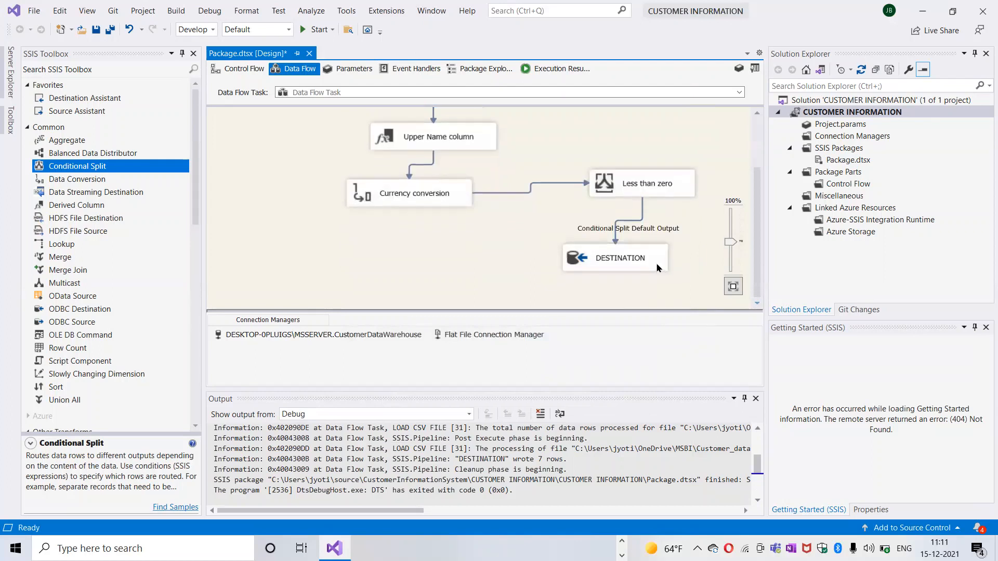
click(657, 195)
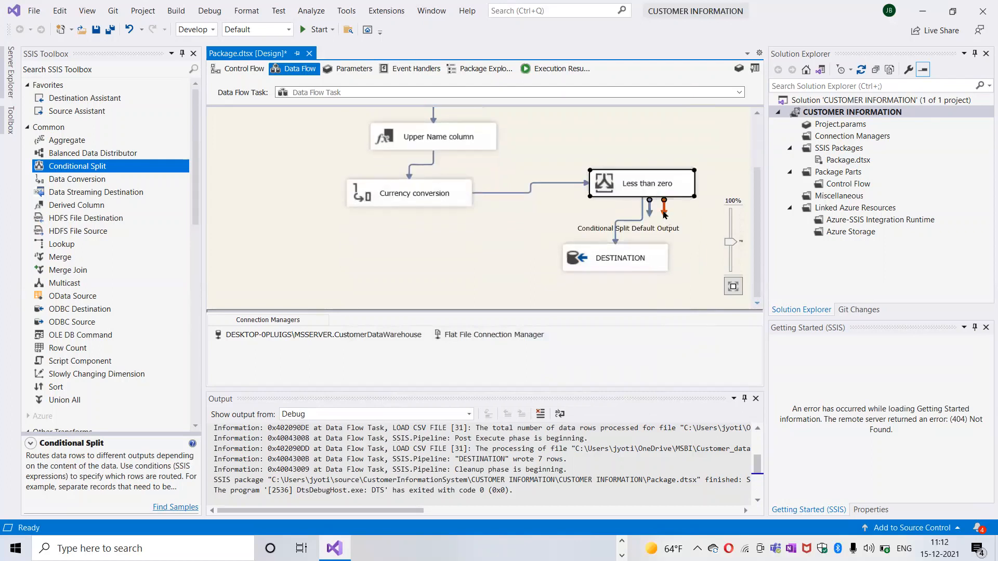
click(644, 215)
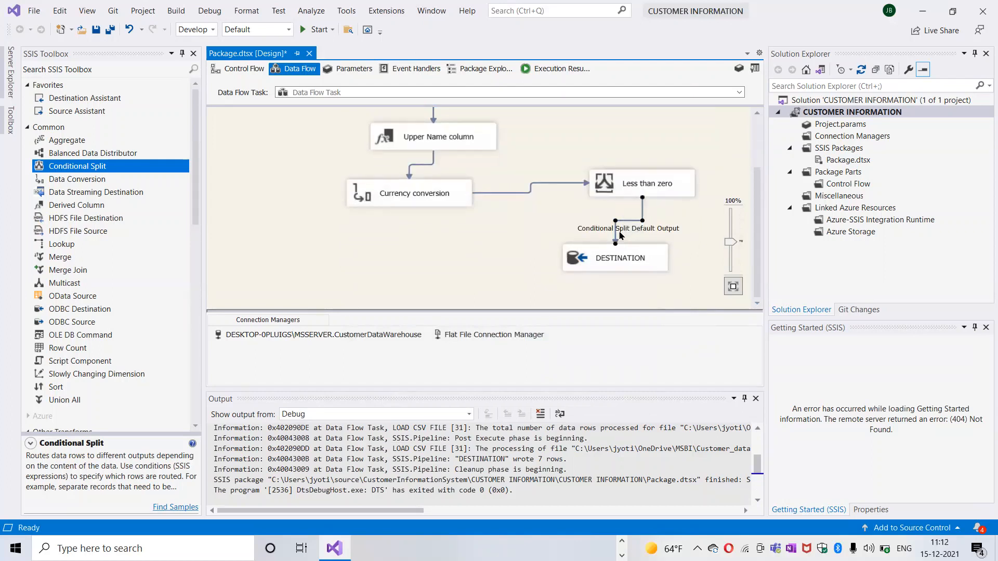
click(659, 194)
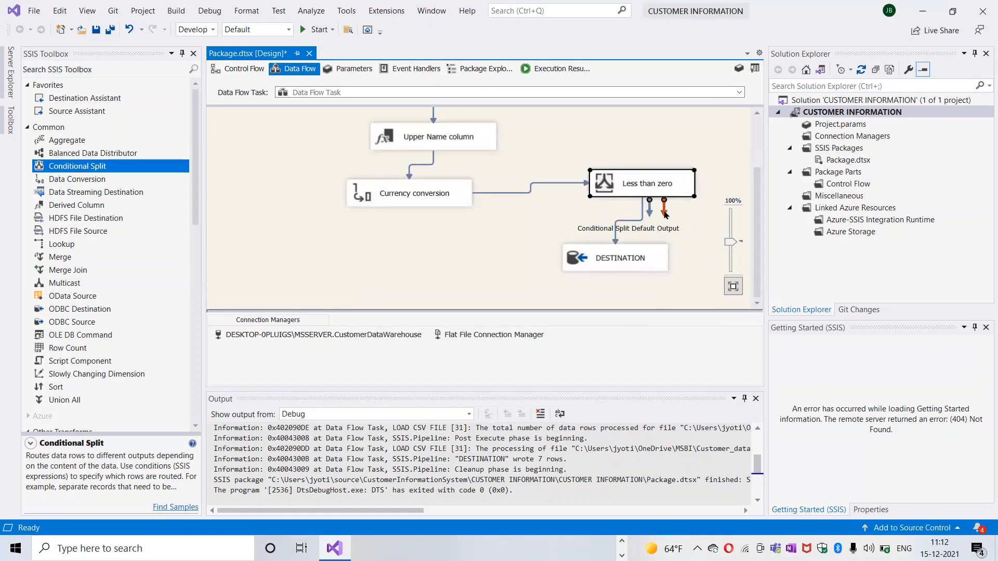
drag(665, 213, 563, 230)
click(474, 222)
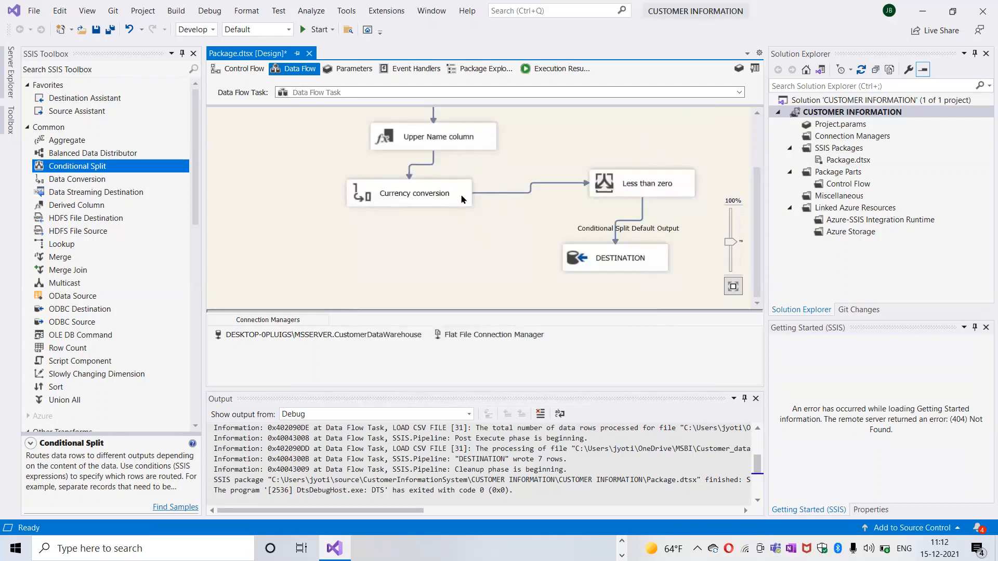
Step: Run the package, examine the row counts passing through the data flow to DESTINATION, and stop debugging
click(318, 30)
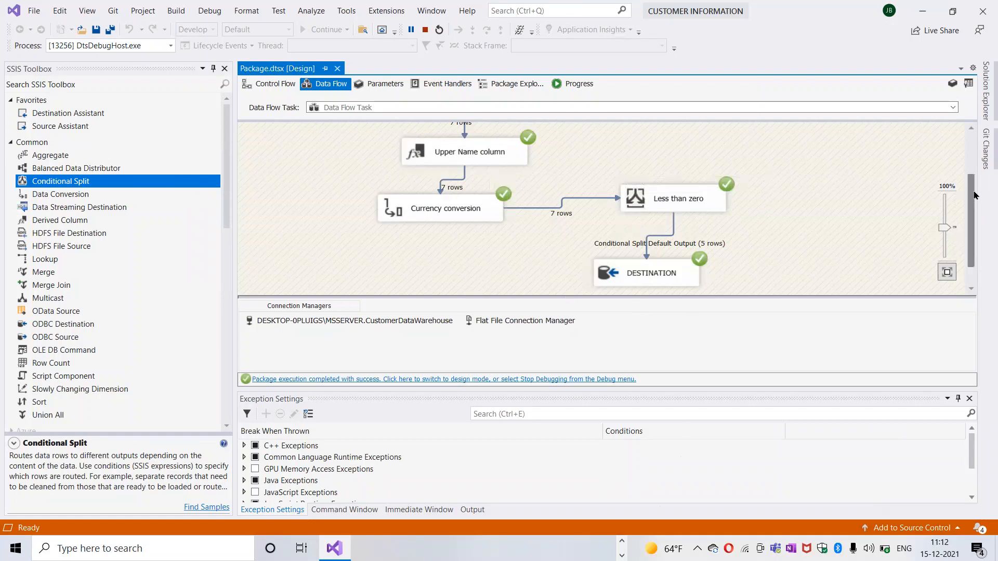
drag(974, 195, 974, 177)
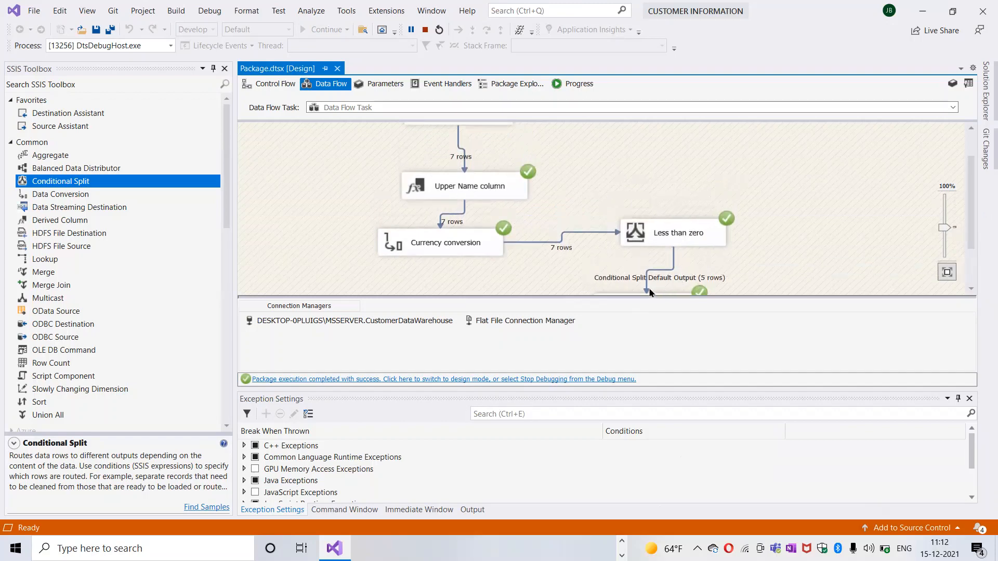
click(971, 289)
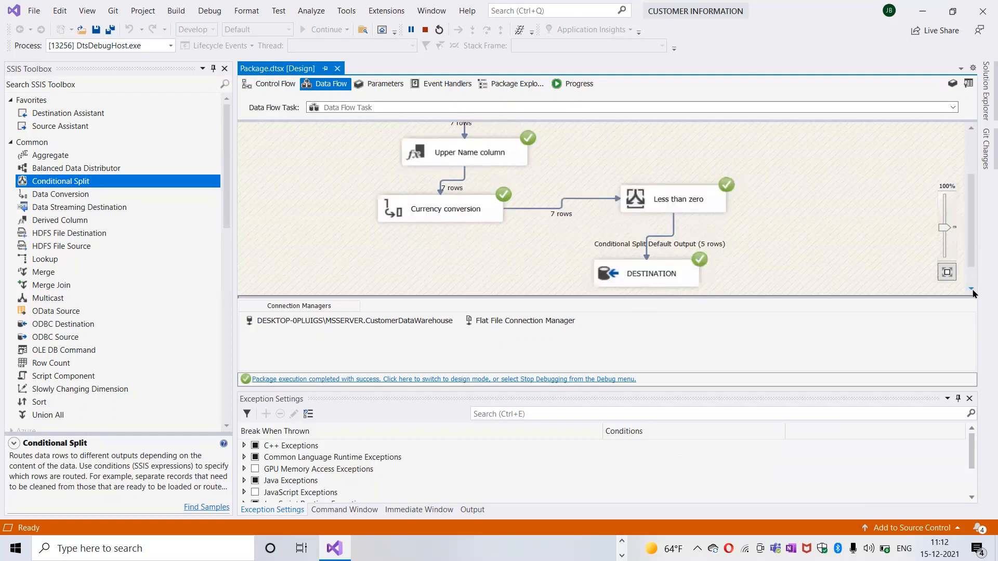
click(972, 290)
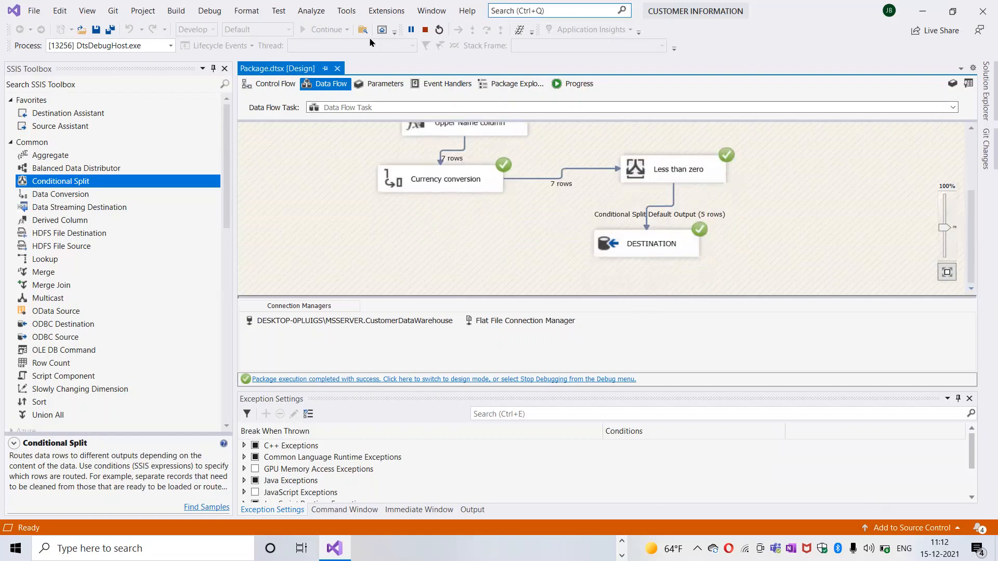
click(425, 31)
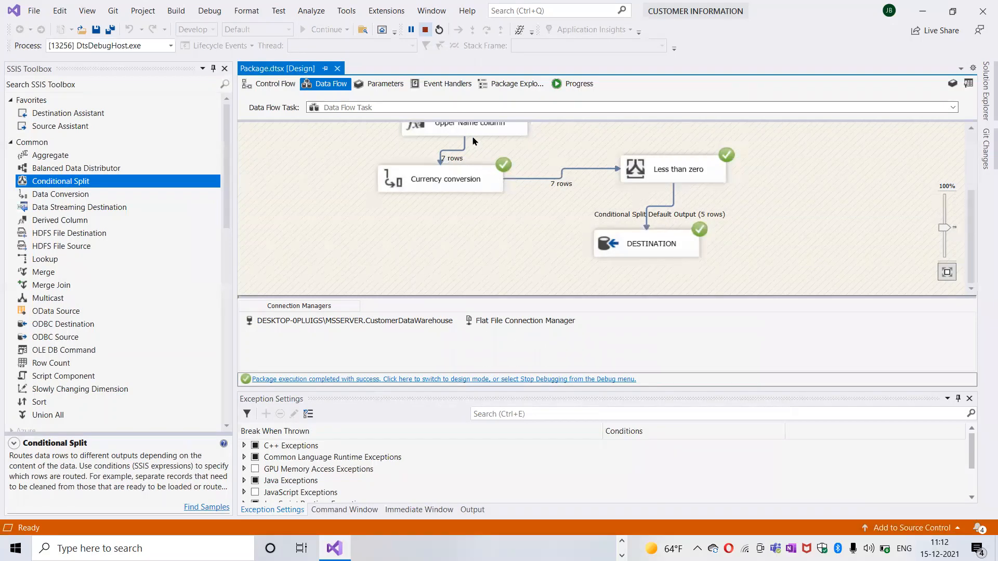
click(425, 31)
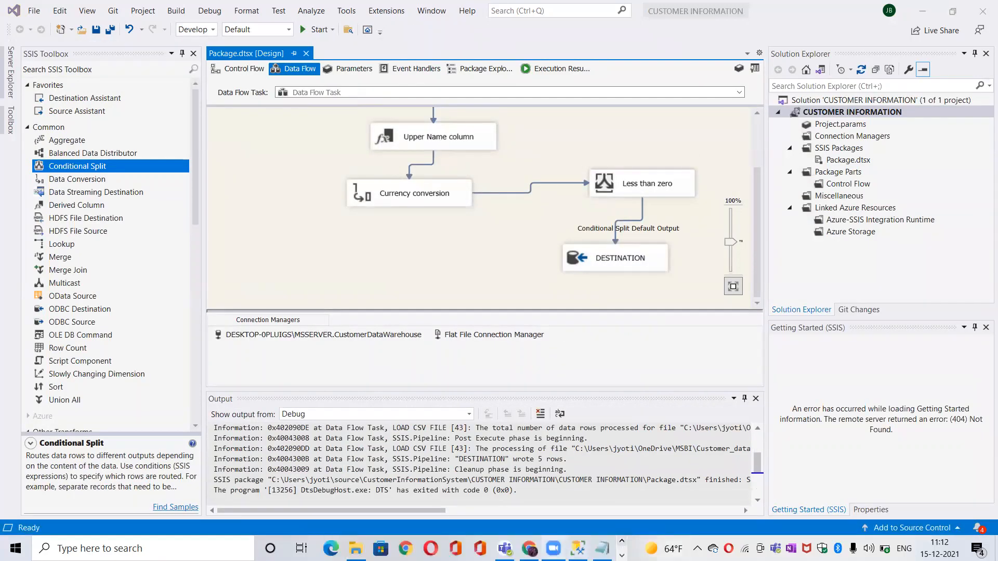
Step: Switch to SQL Server Management Studio, delete all rows from customerdata, and run the SELECT TOP (1000) query on CustomerData
key(alt+Tab)
click(480, 282)
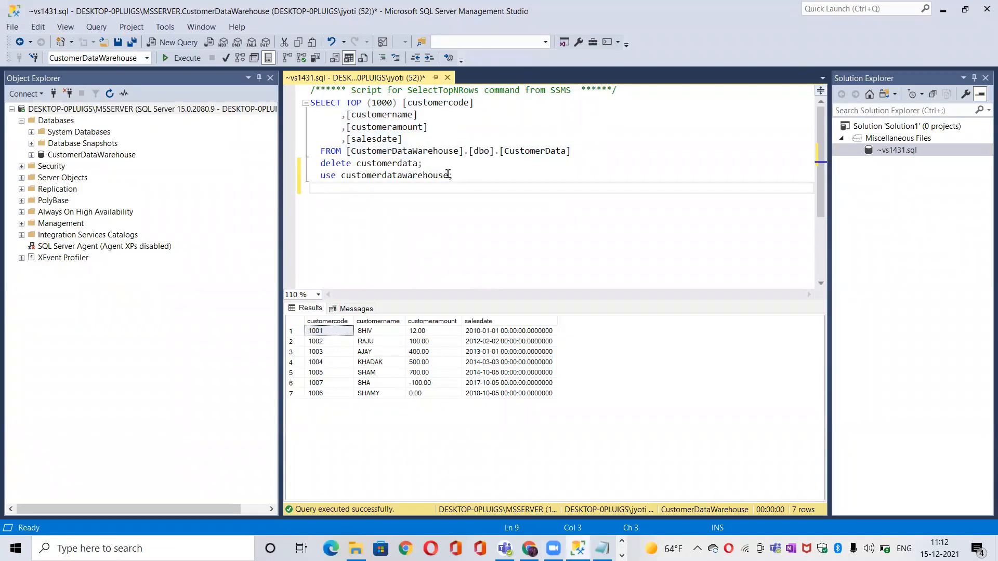
drag(424, 163, 318, 167)
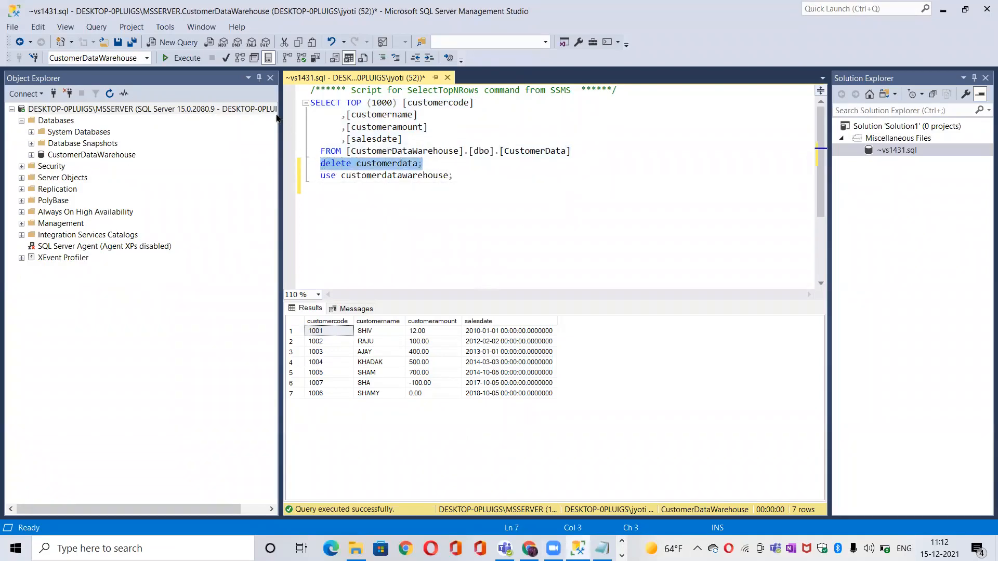
click(189, 60)
click(502, 200)
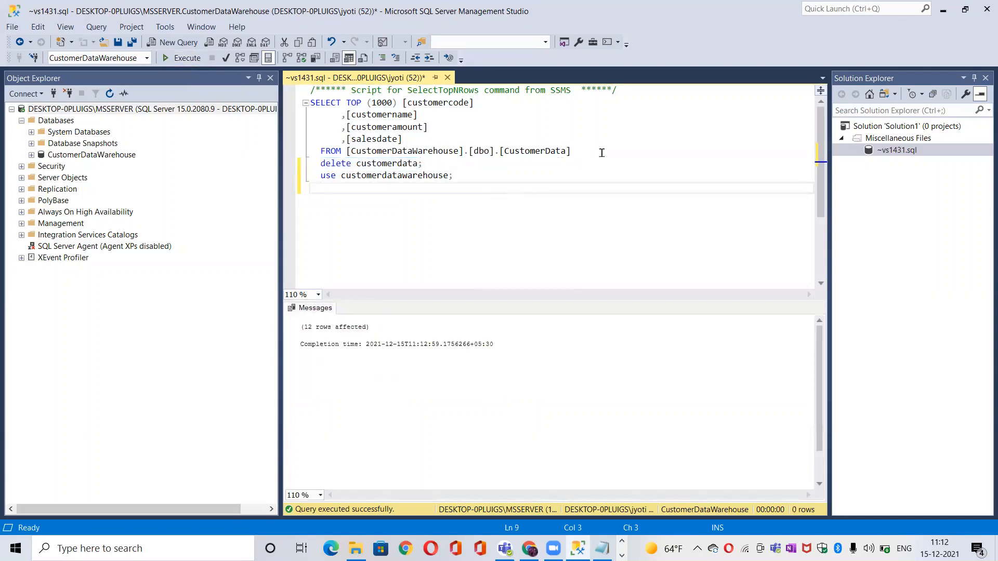
drag(601, 153, 310, 104)
click(177, 59)
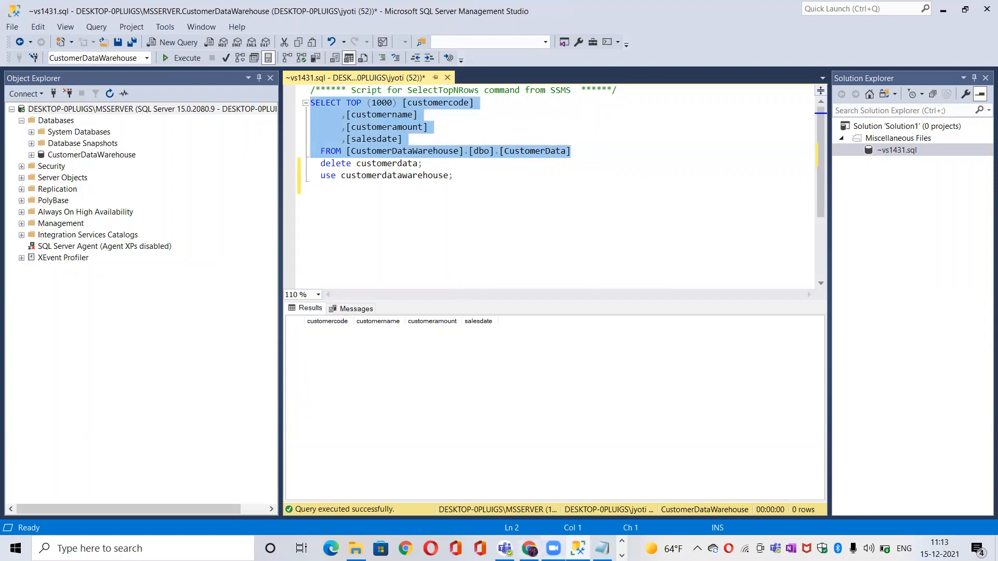
Step: Switch to Visual Studio and run the package again to reload the emptied CustomerData table
click(622, 556)
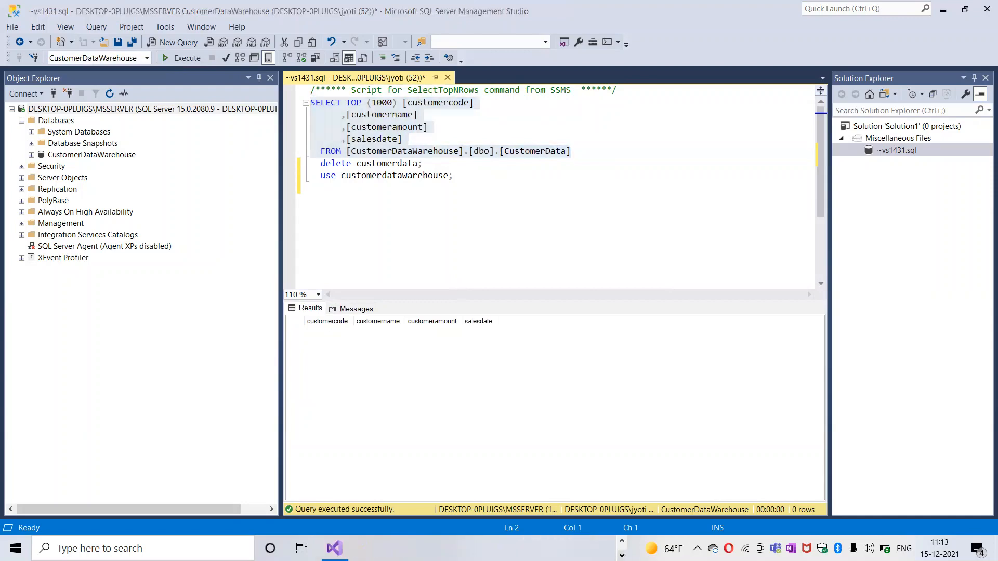
click(335, 548)
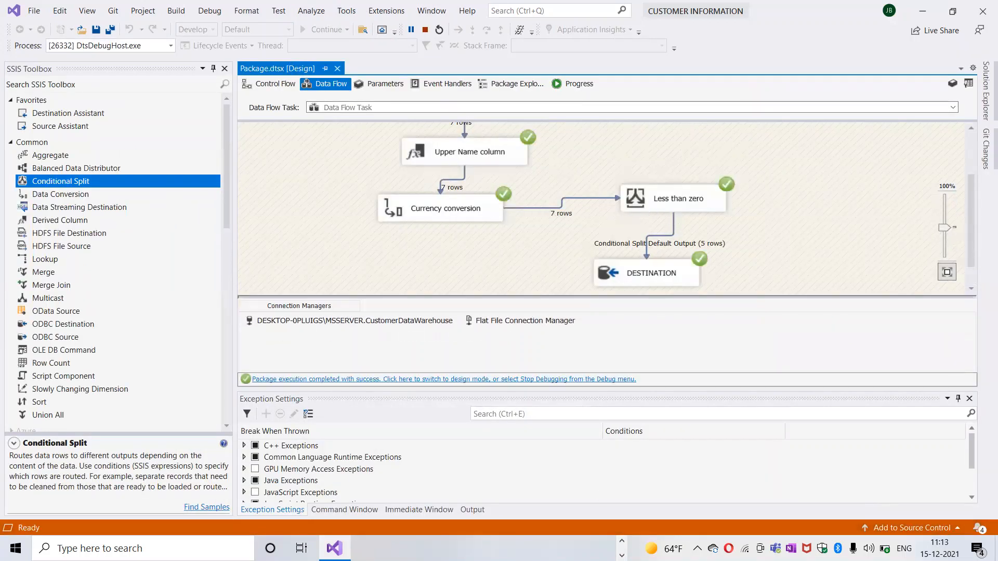
Step: Return to SQL Server Management Studio and rerun the SELECT TOP (1000) query to check the records loaded into CustomerData
click(622, 541)
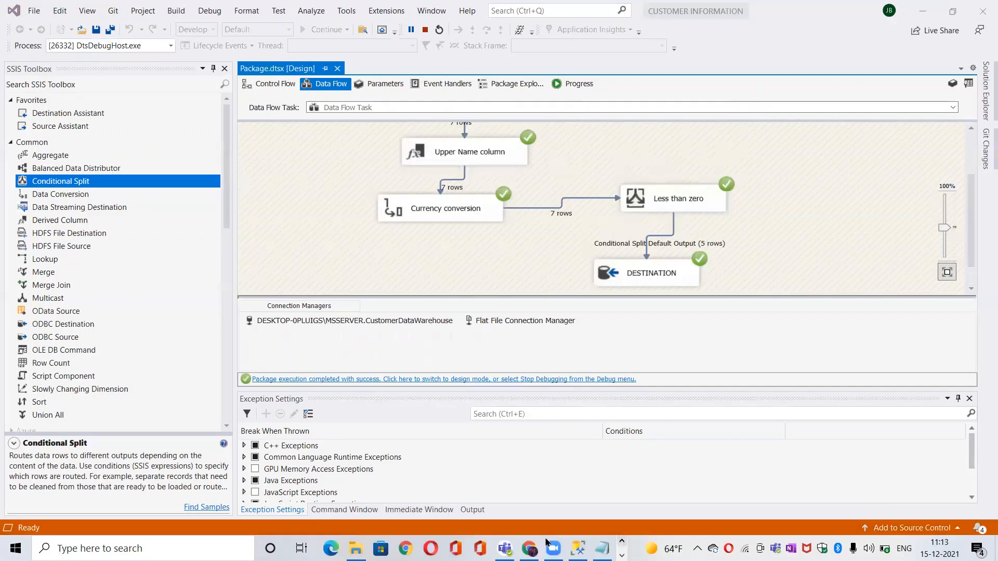
click(578, 548)
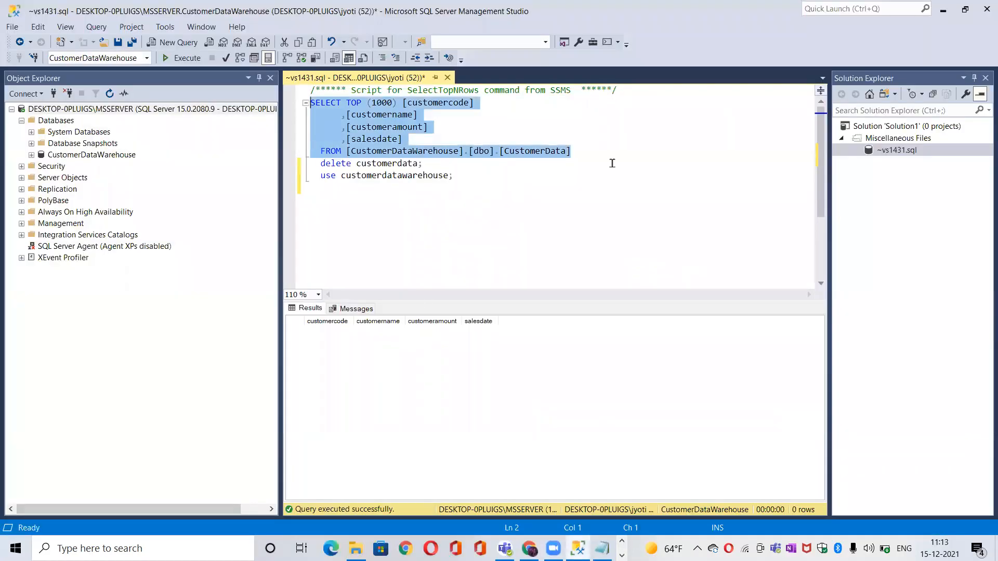
click(183, 59)
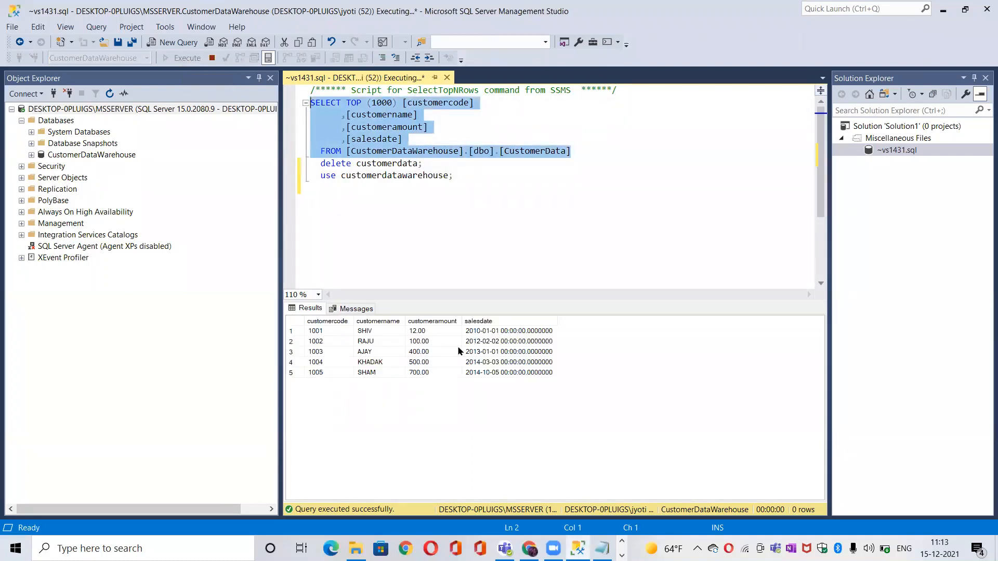